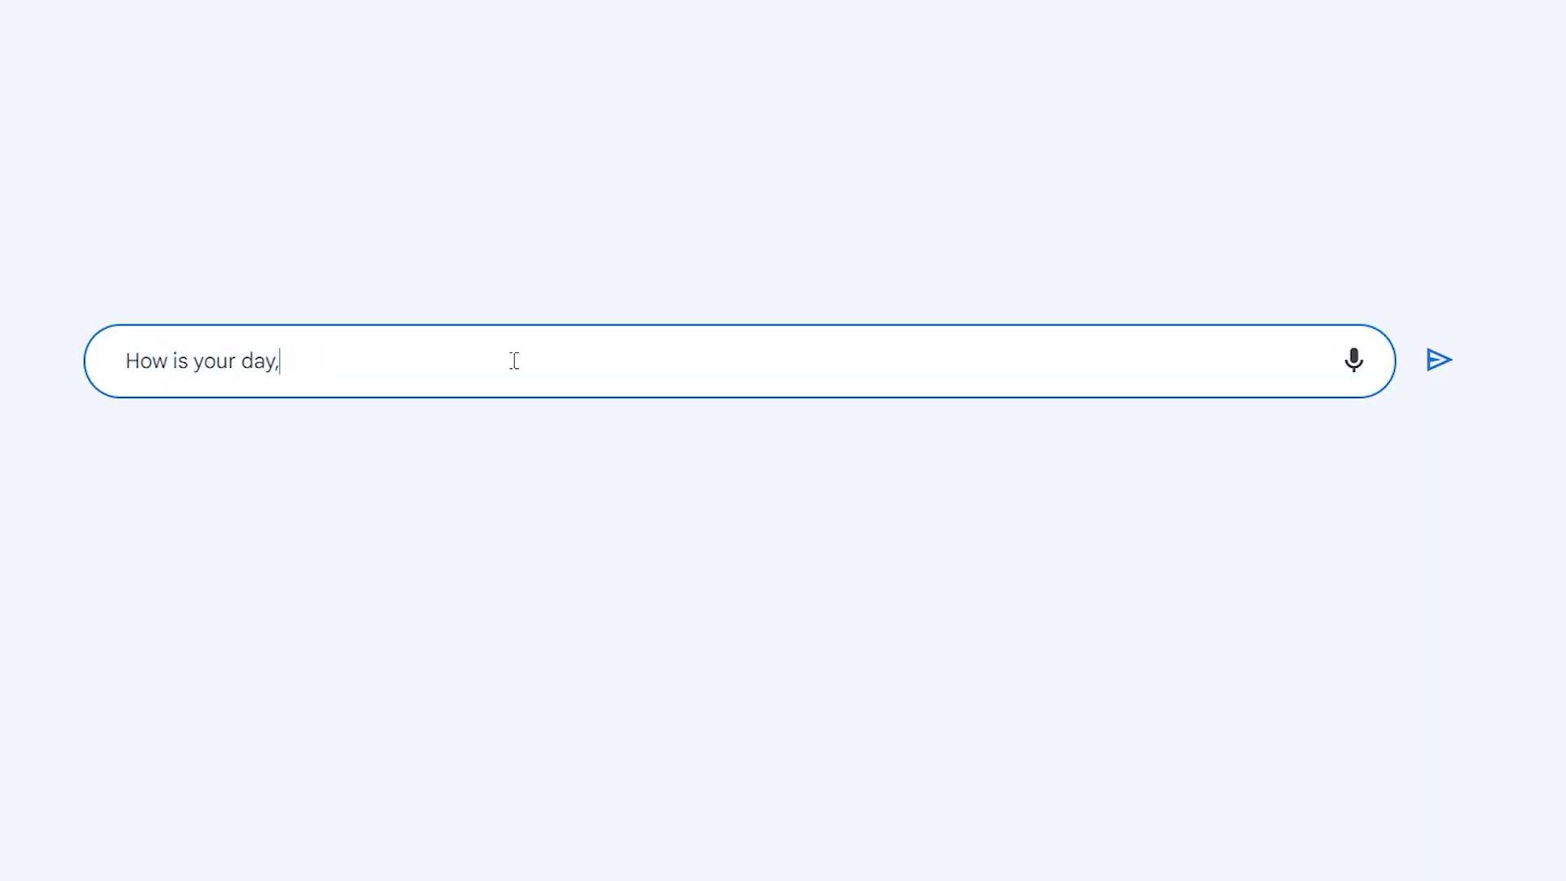
- Ask Bard how its day is going, for a YouTube subscribe message, and 'What day is it today?'
key(Return)
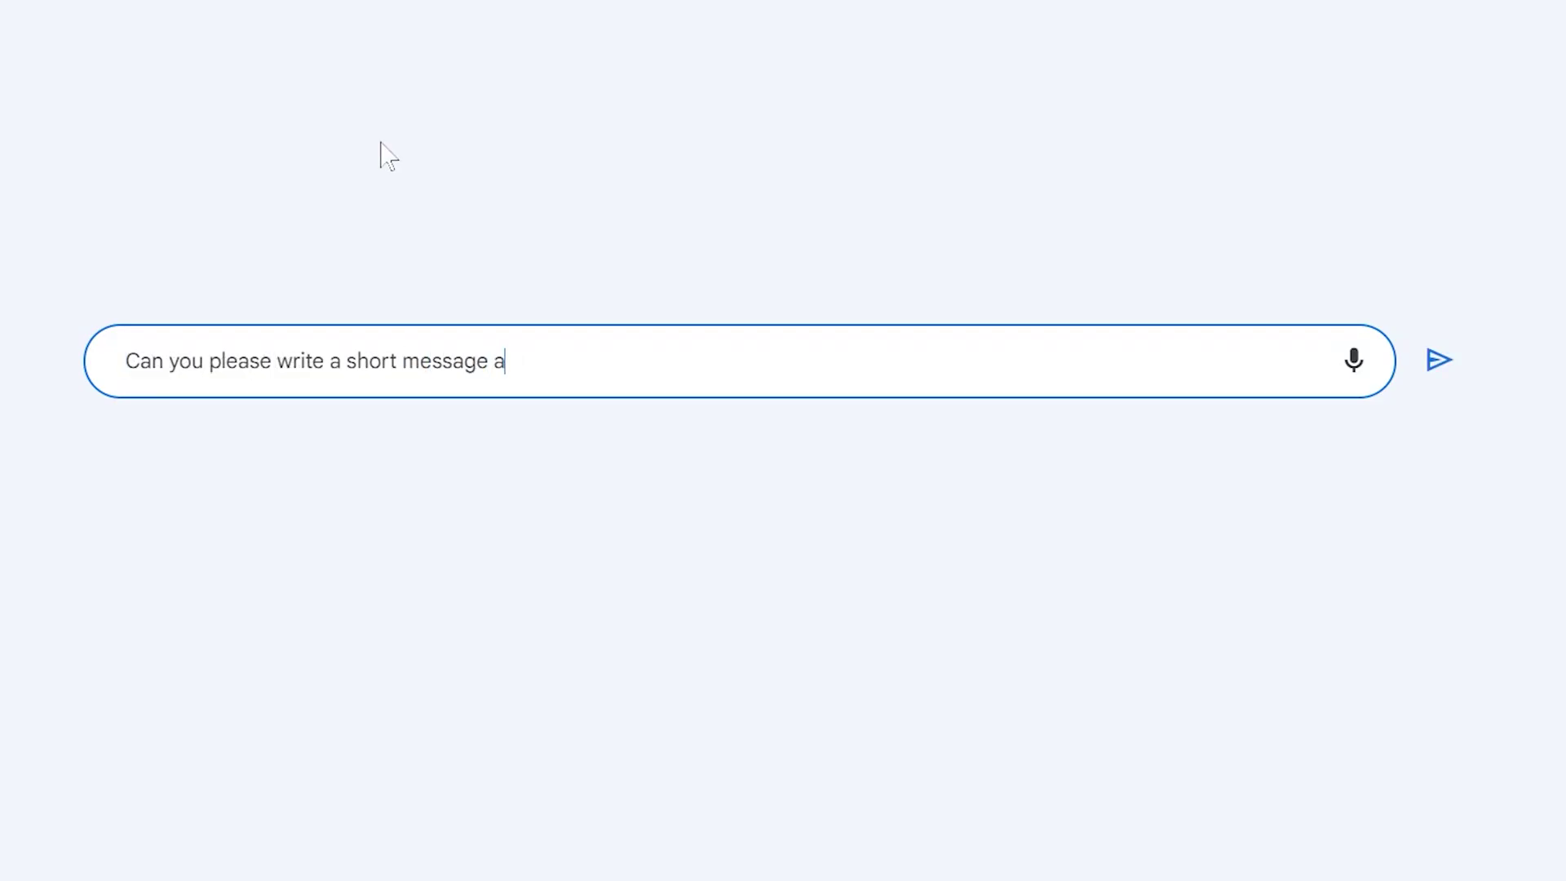
text(sking viewers to subscribe to my YouTube channel?)
key(Return)
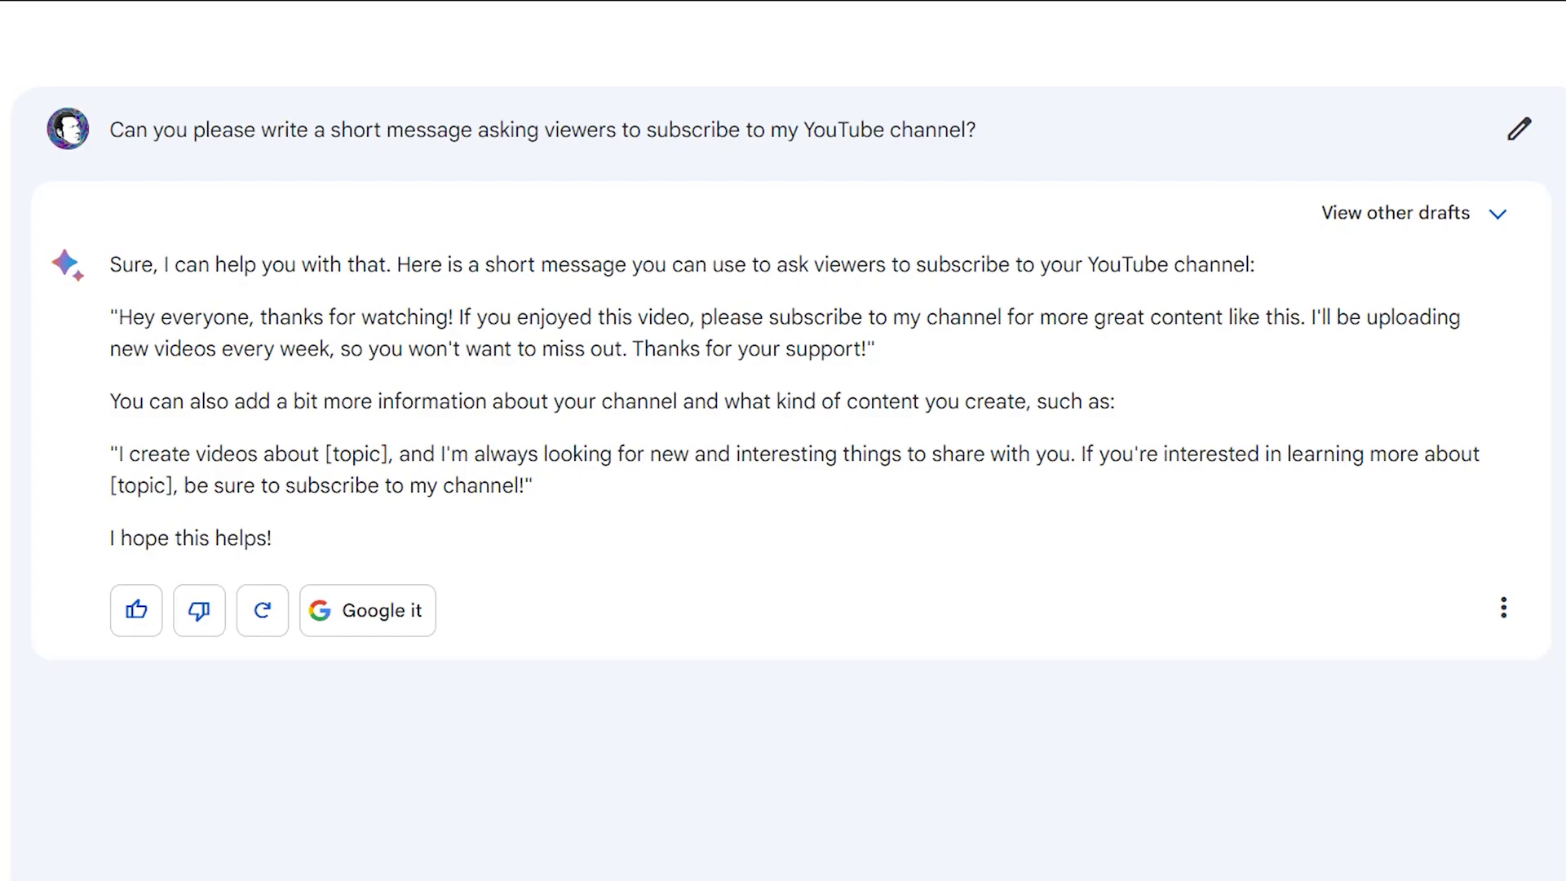
text(What day is it today?)
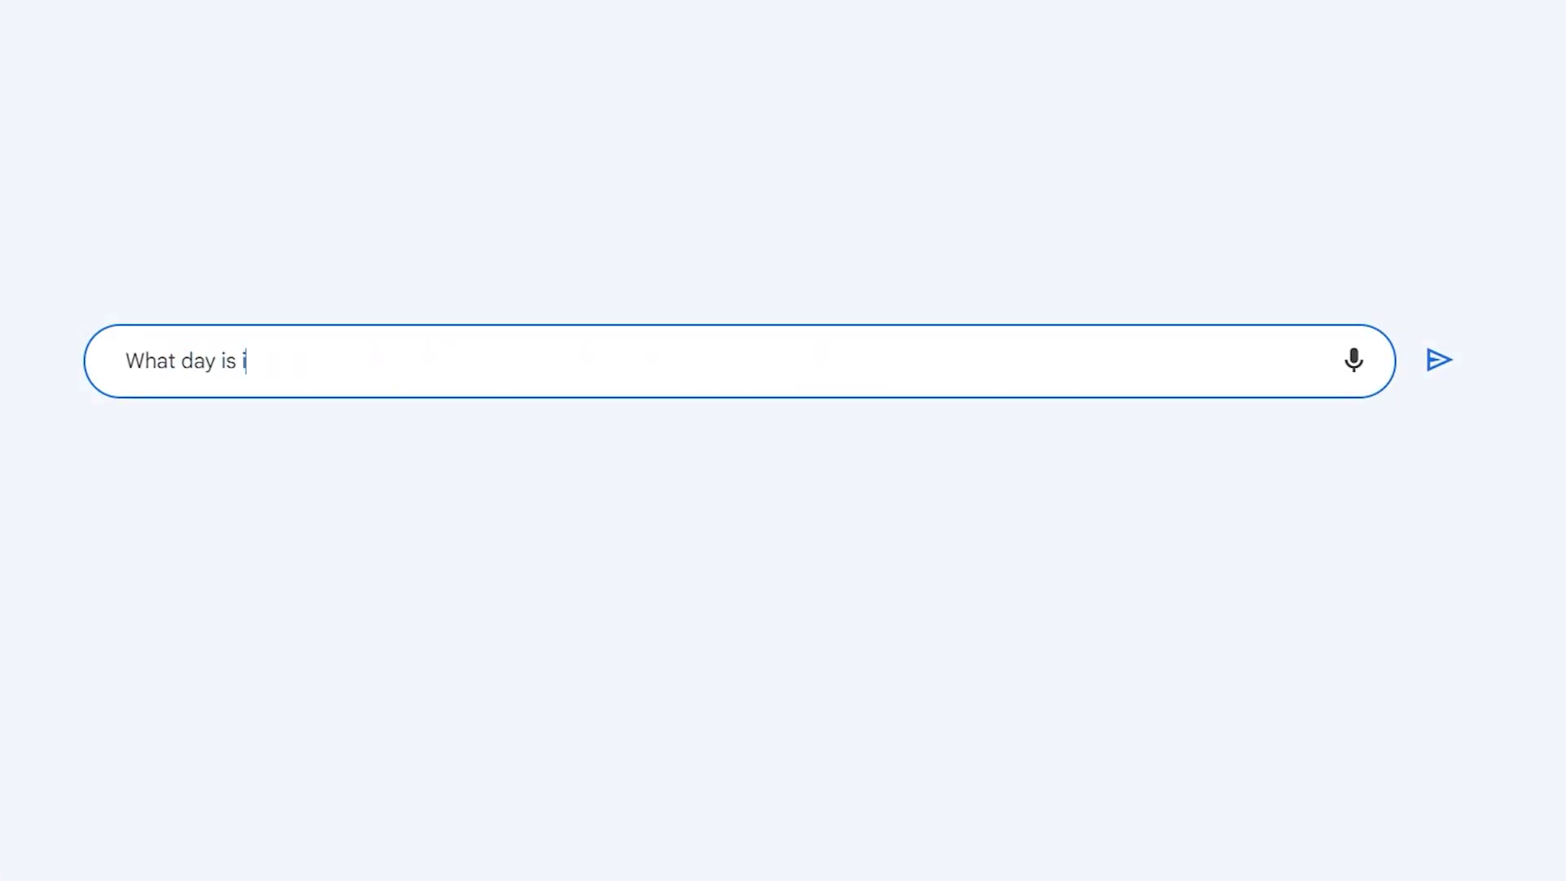
key(Return)
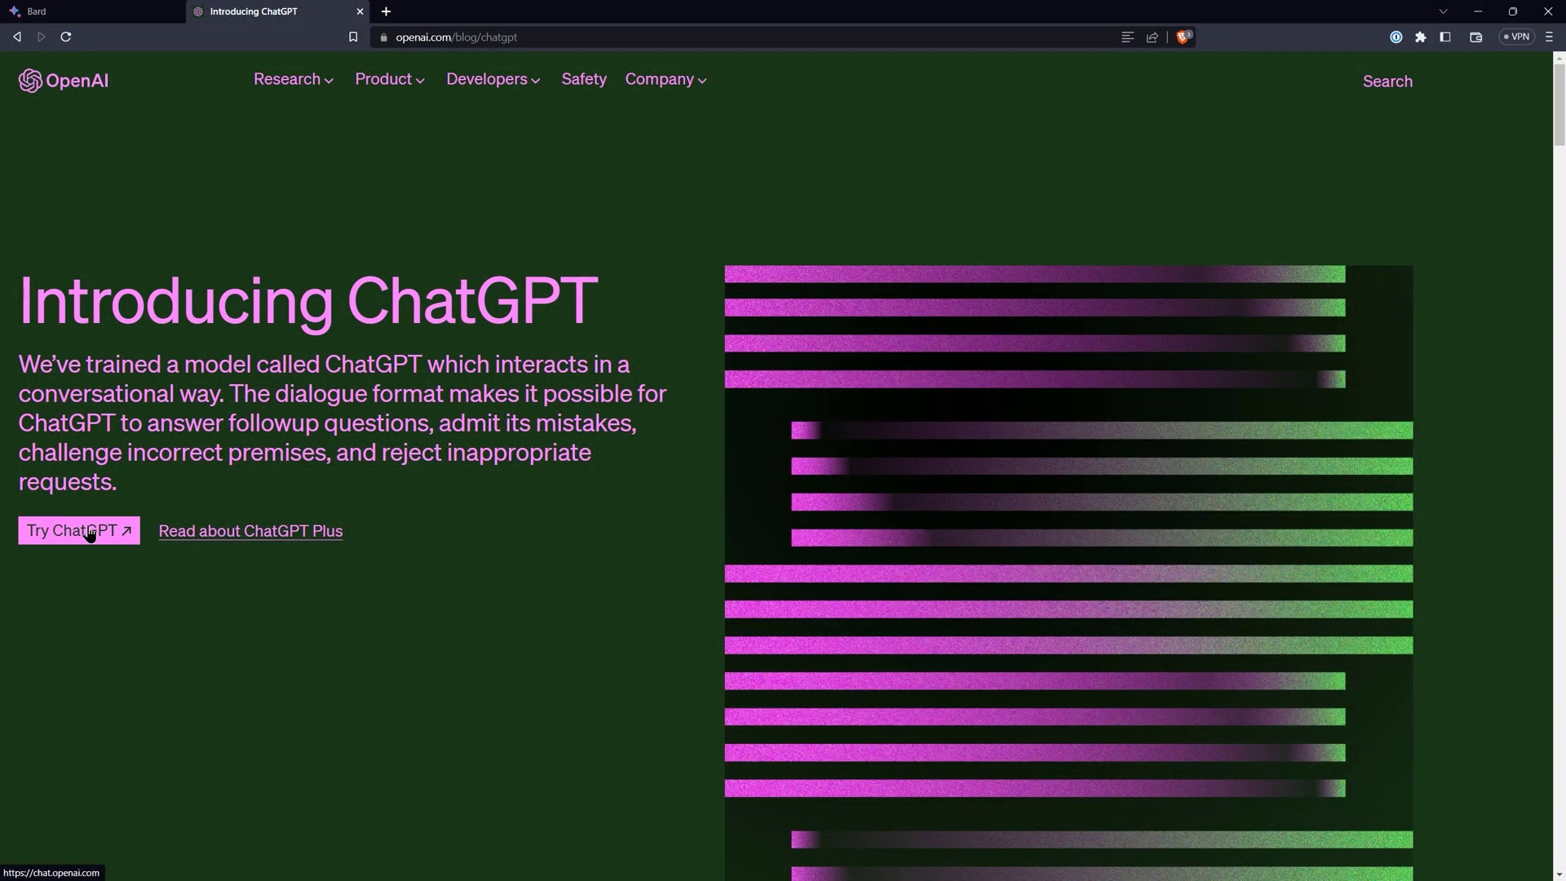
- Launch ChatGPT from the Introducing ChatGPT page via Try ChatGPT
click(90, 533)
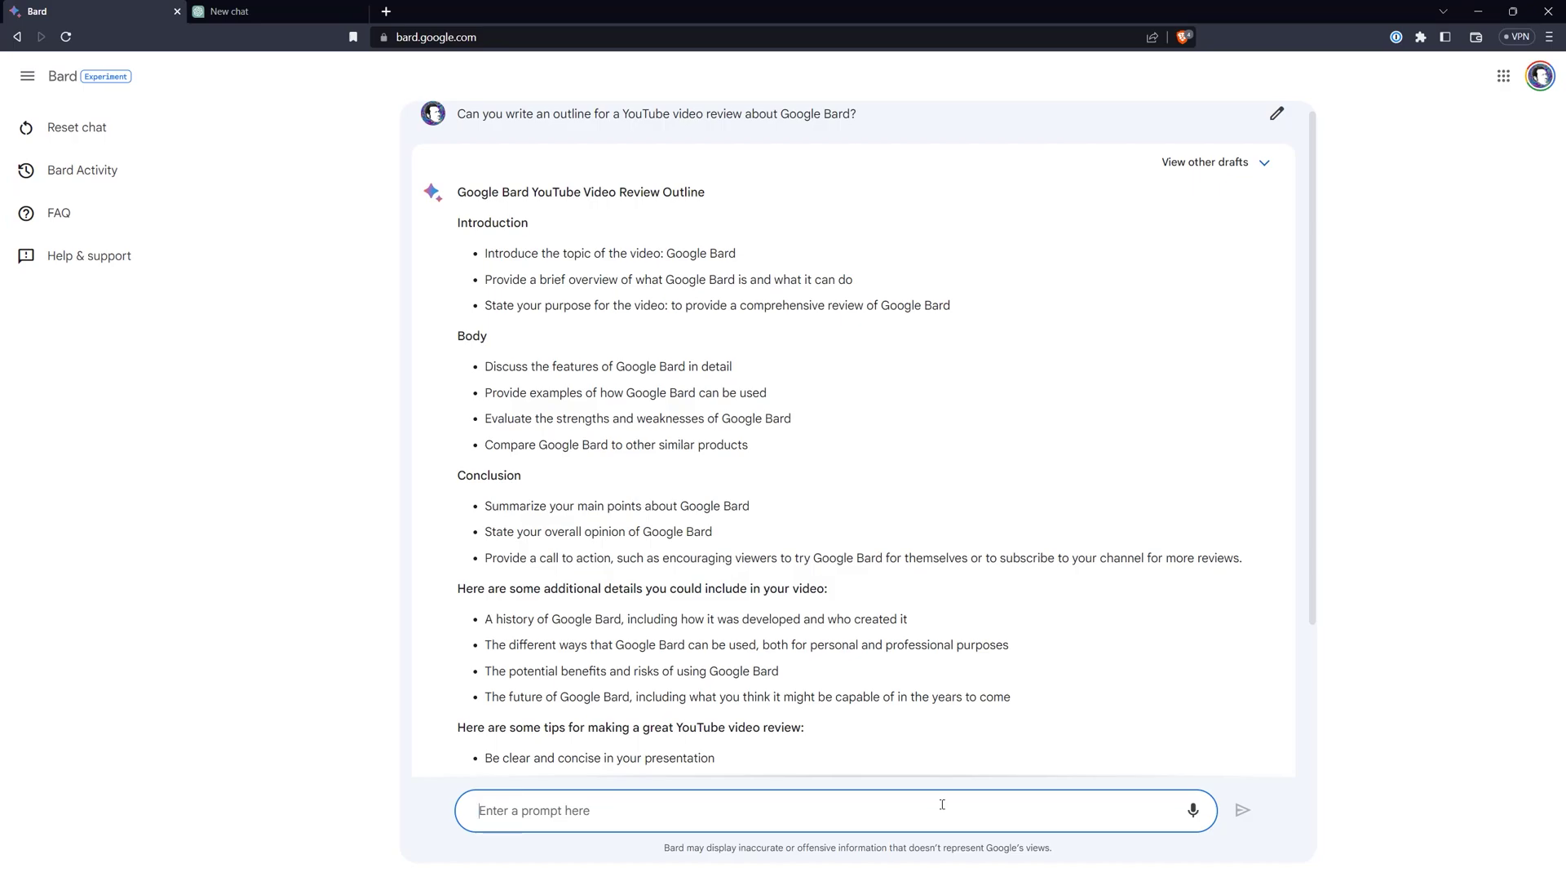
- Scroll through the review outline down to the extra video details and review tips
scroll(1289, 571, down, 3)
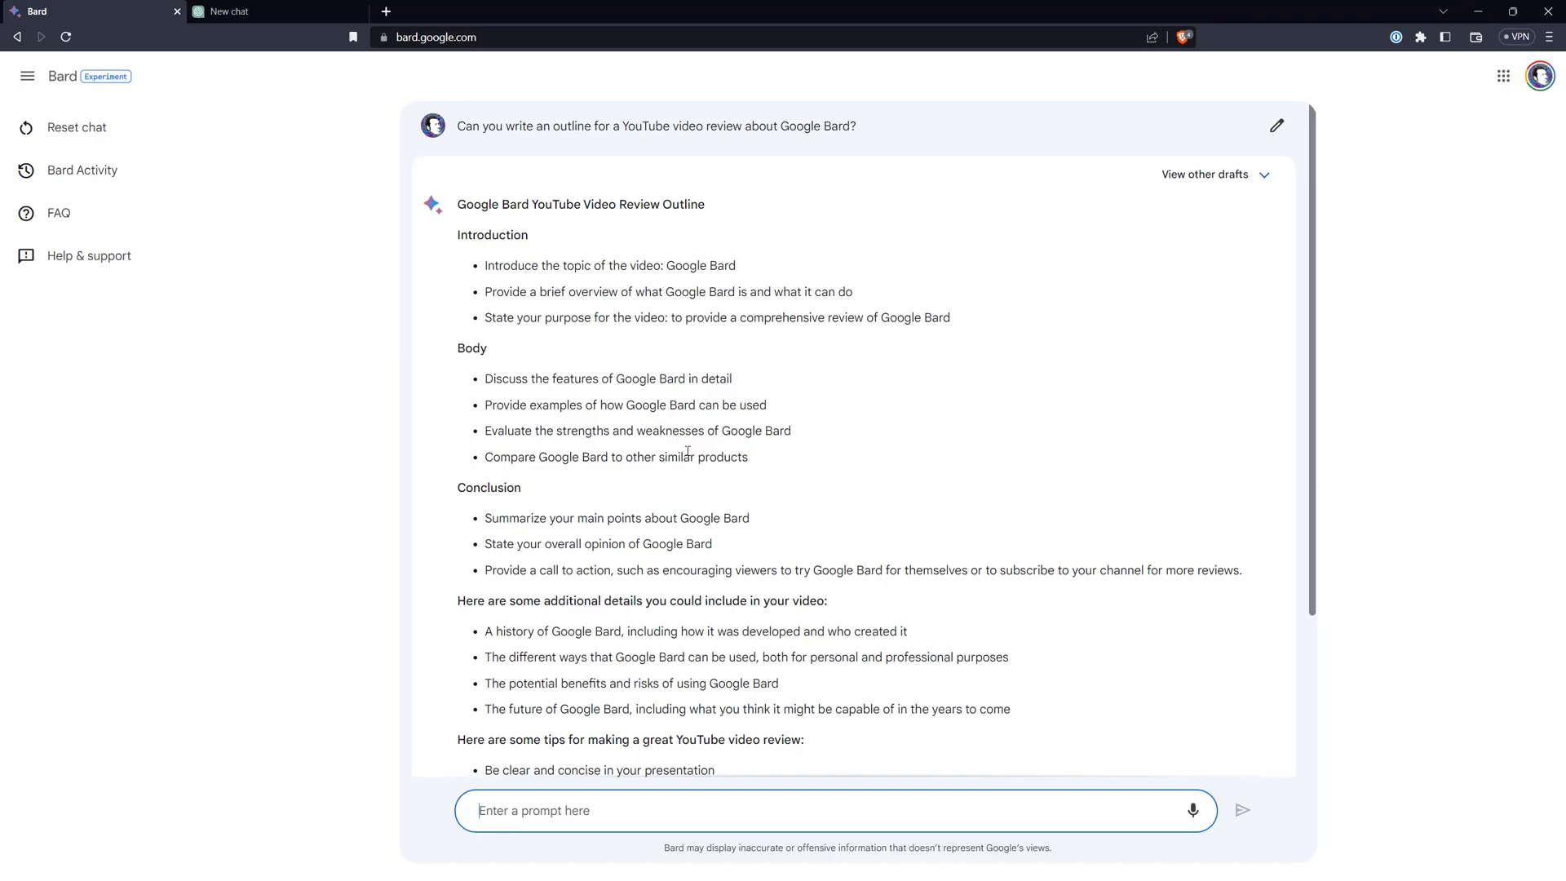
- Ask 'Can you give me a history of Google Bard?' using the copied bullet, then ask how Google makes it safer
scroll(1300, 464, down, 3)
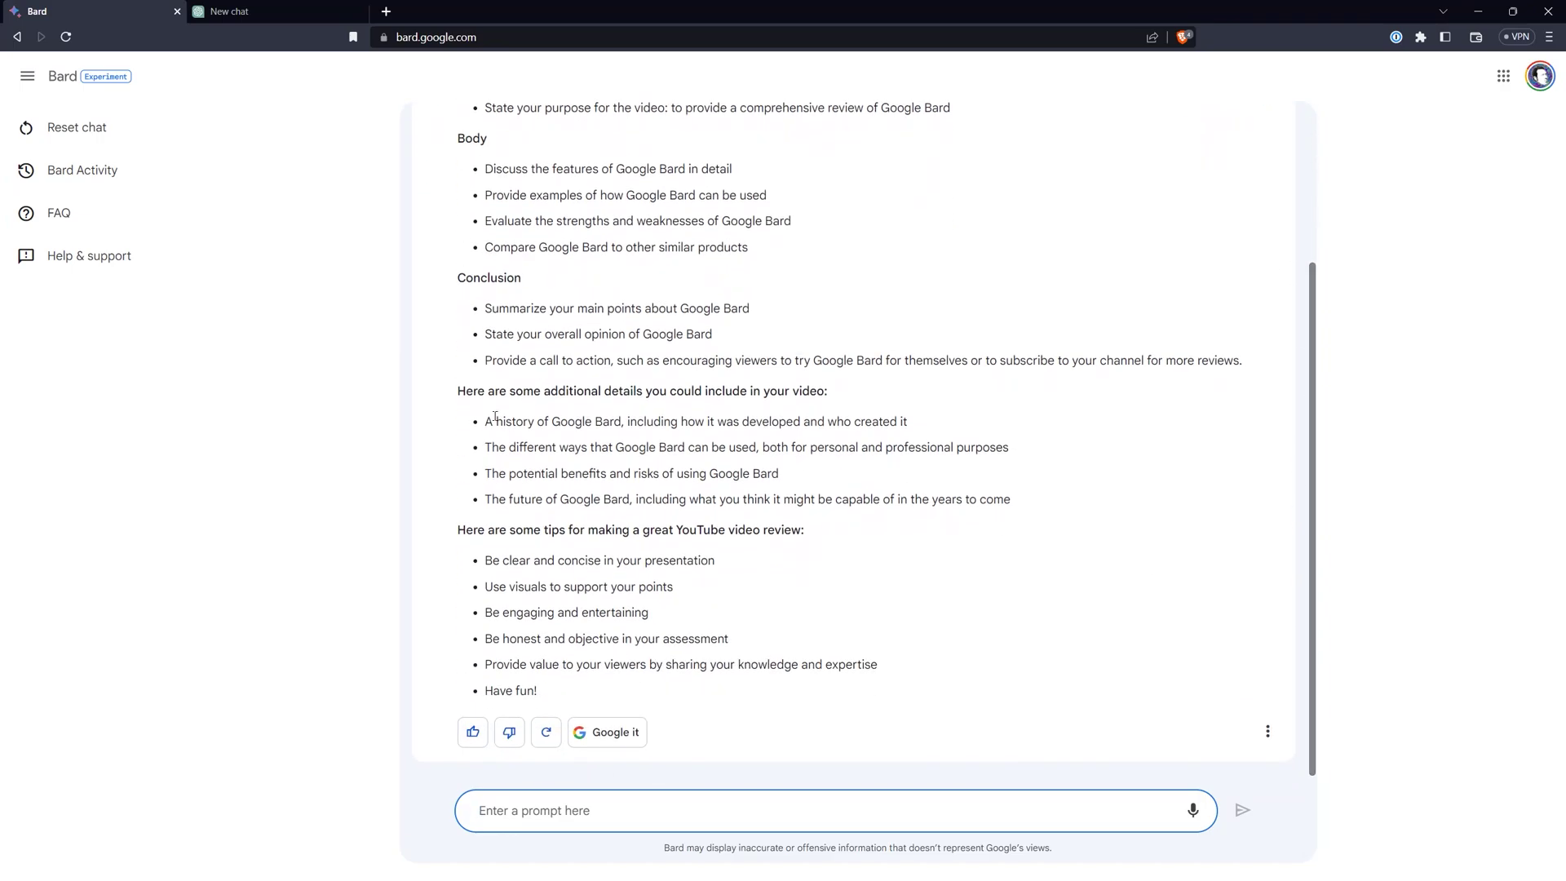
drag(485, 421, 913, 422)
key(ctrl+c)
click(490, 810)
key(ctrl+v)
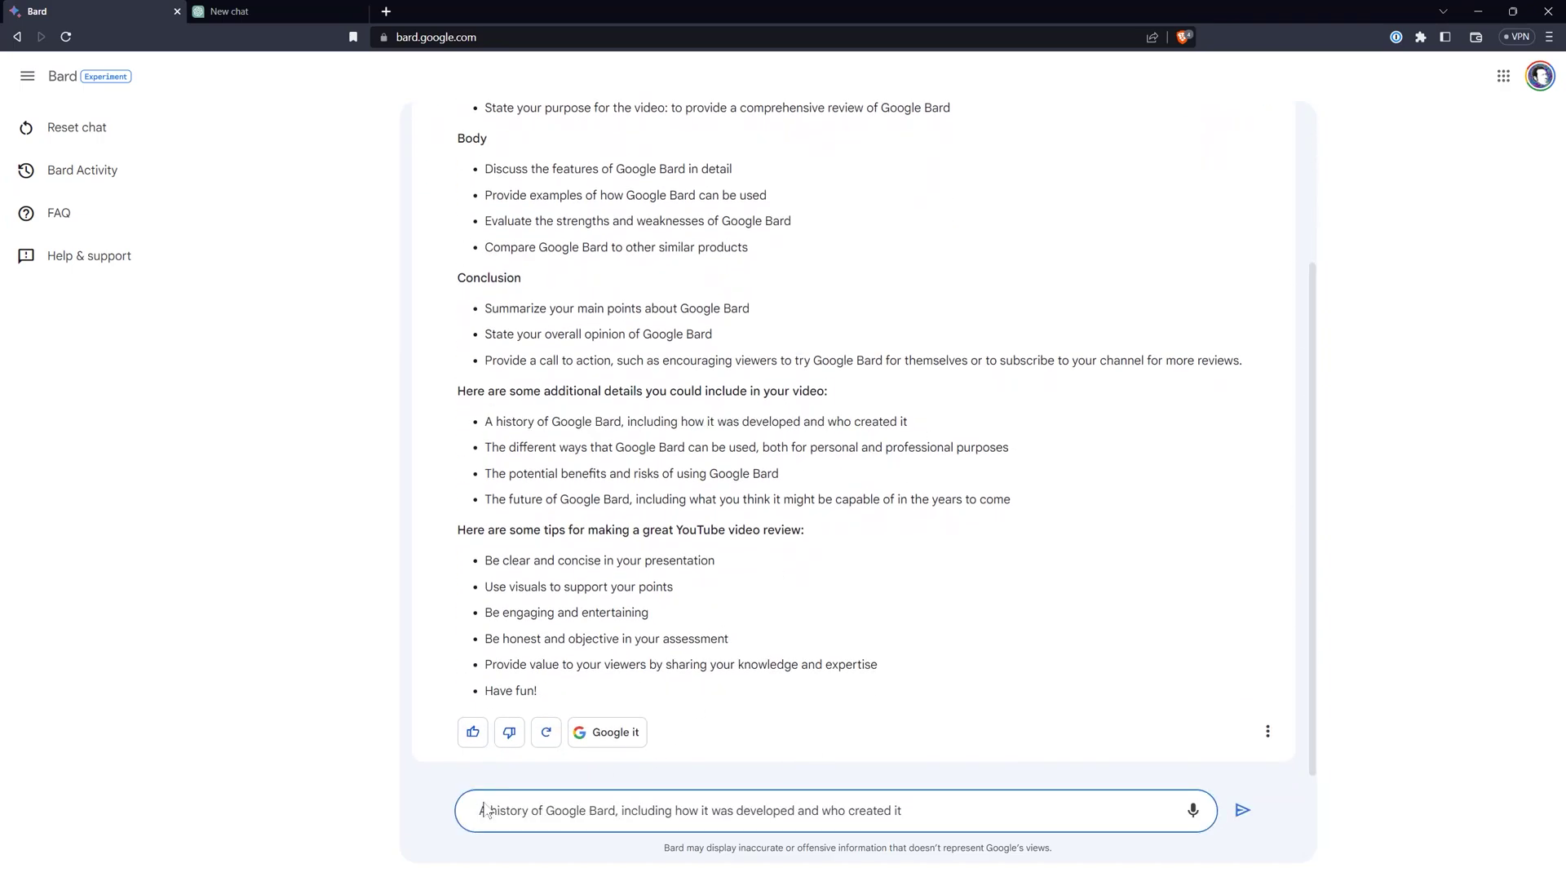
text(Can you give me a)
key(Delete)
key(End)
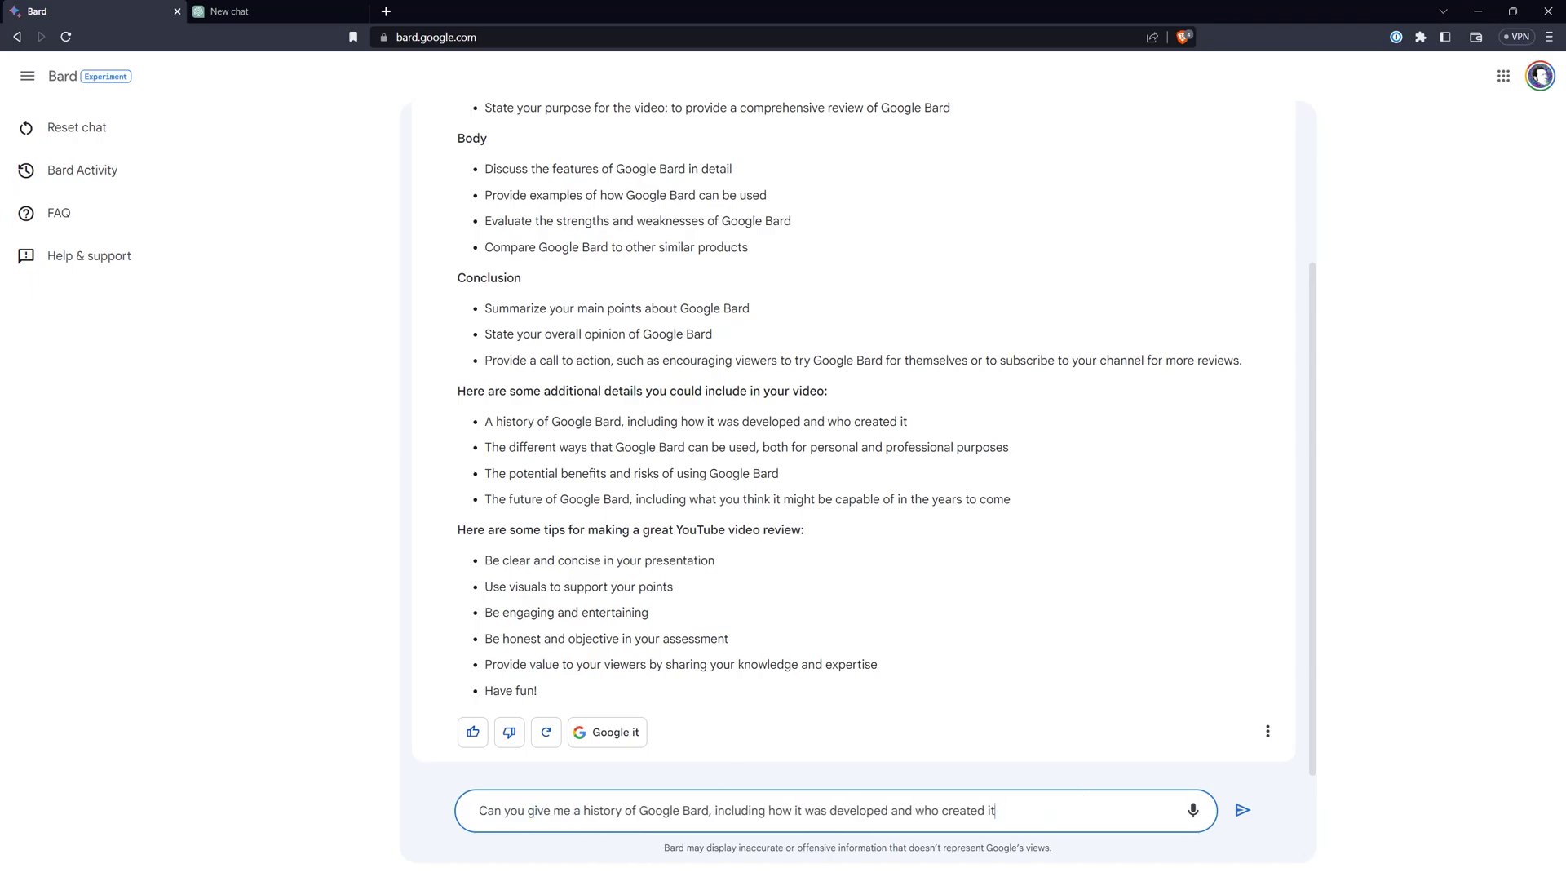
text(?)
key(Return)
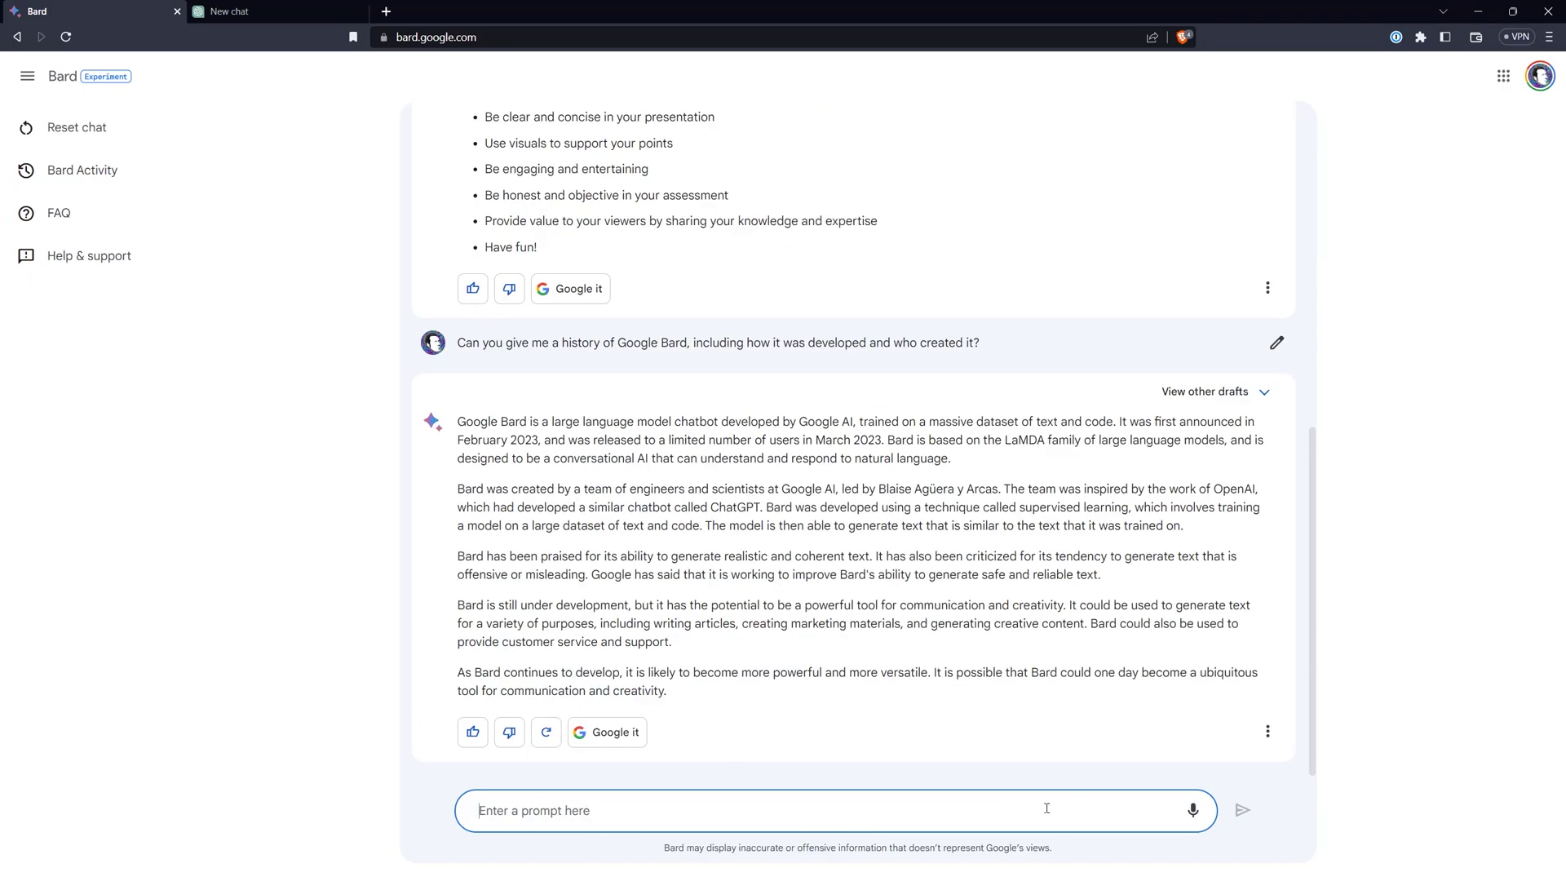
text(How is Google working to improve Bard's ability to generate safe and reliable text?)
key(Return)
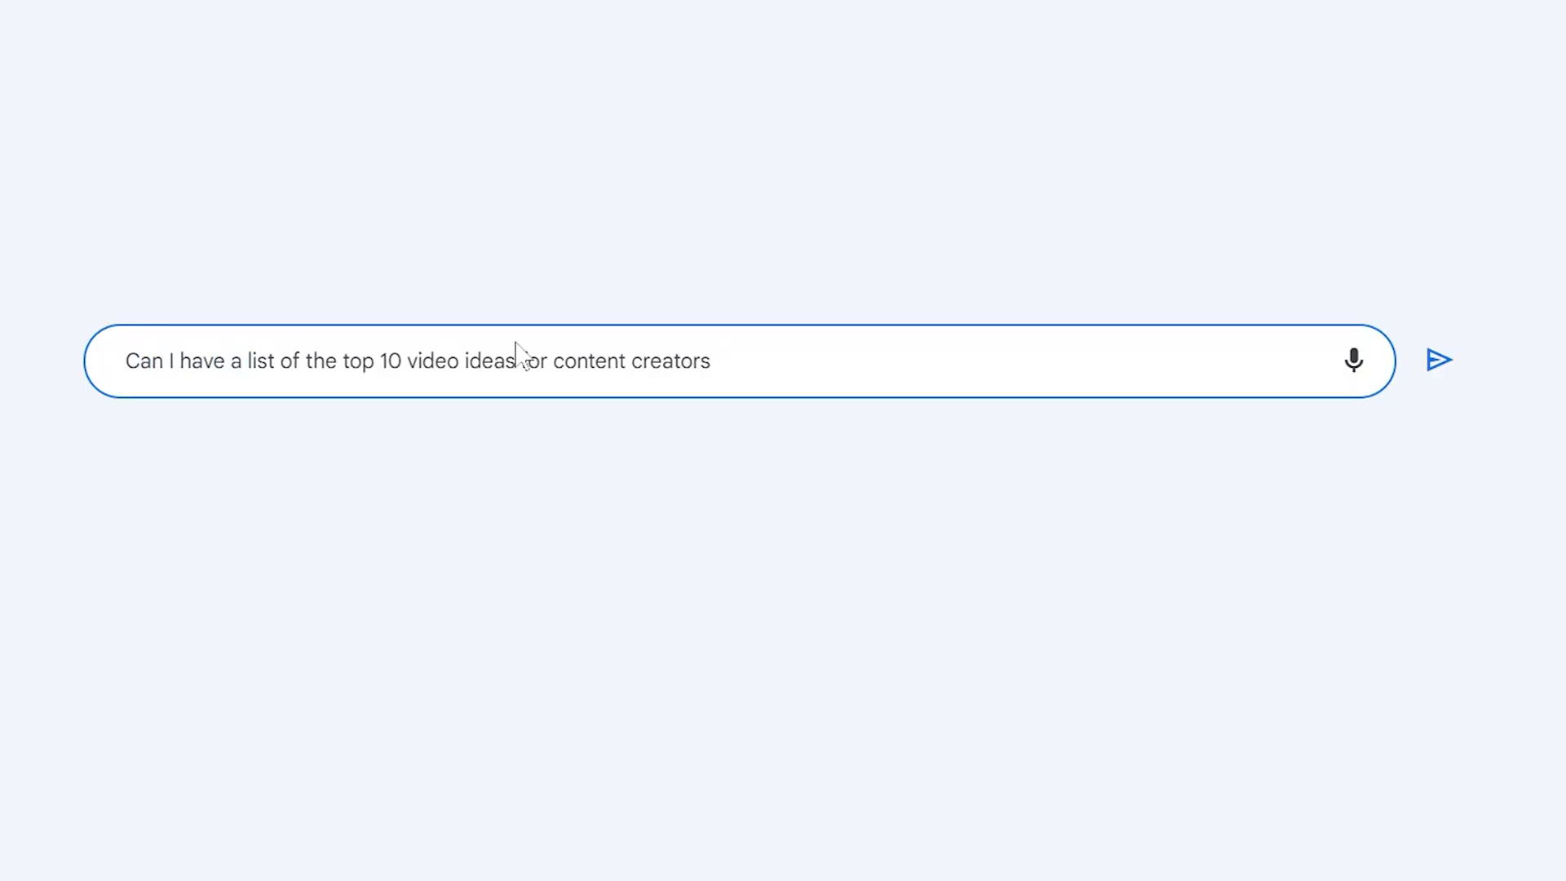
- Request the top 10 content-creator video ideas and have them ranked by YouTube search popularity
text(?)
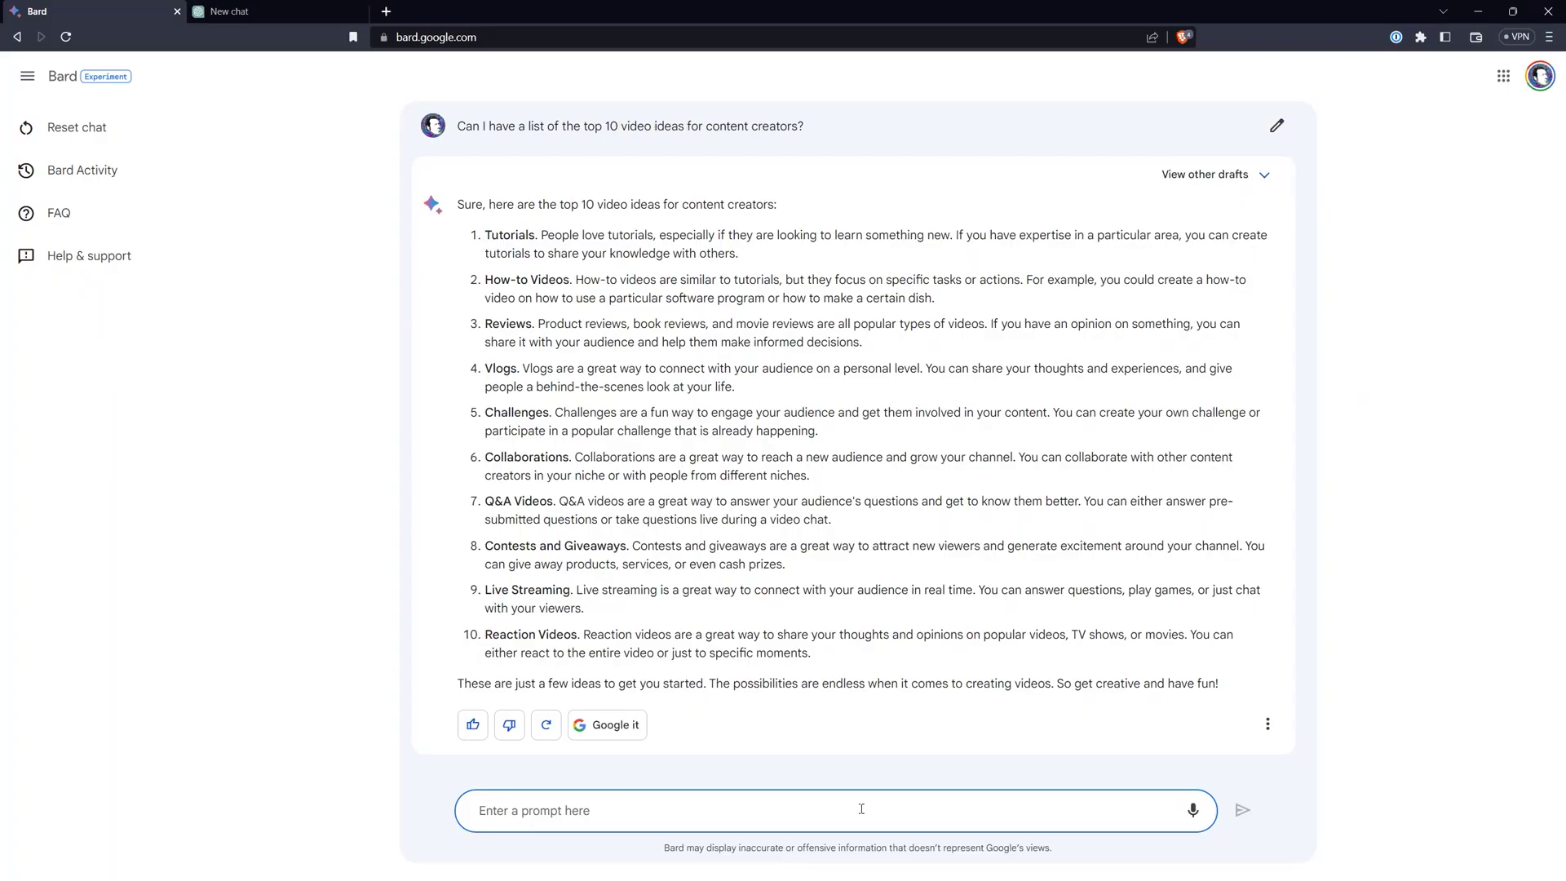
text(Ca)
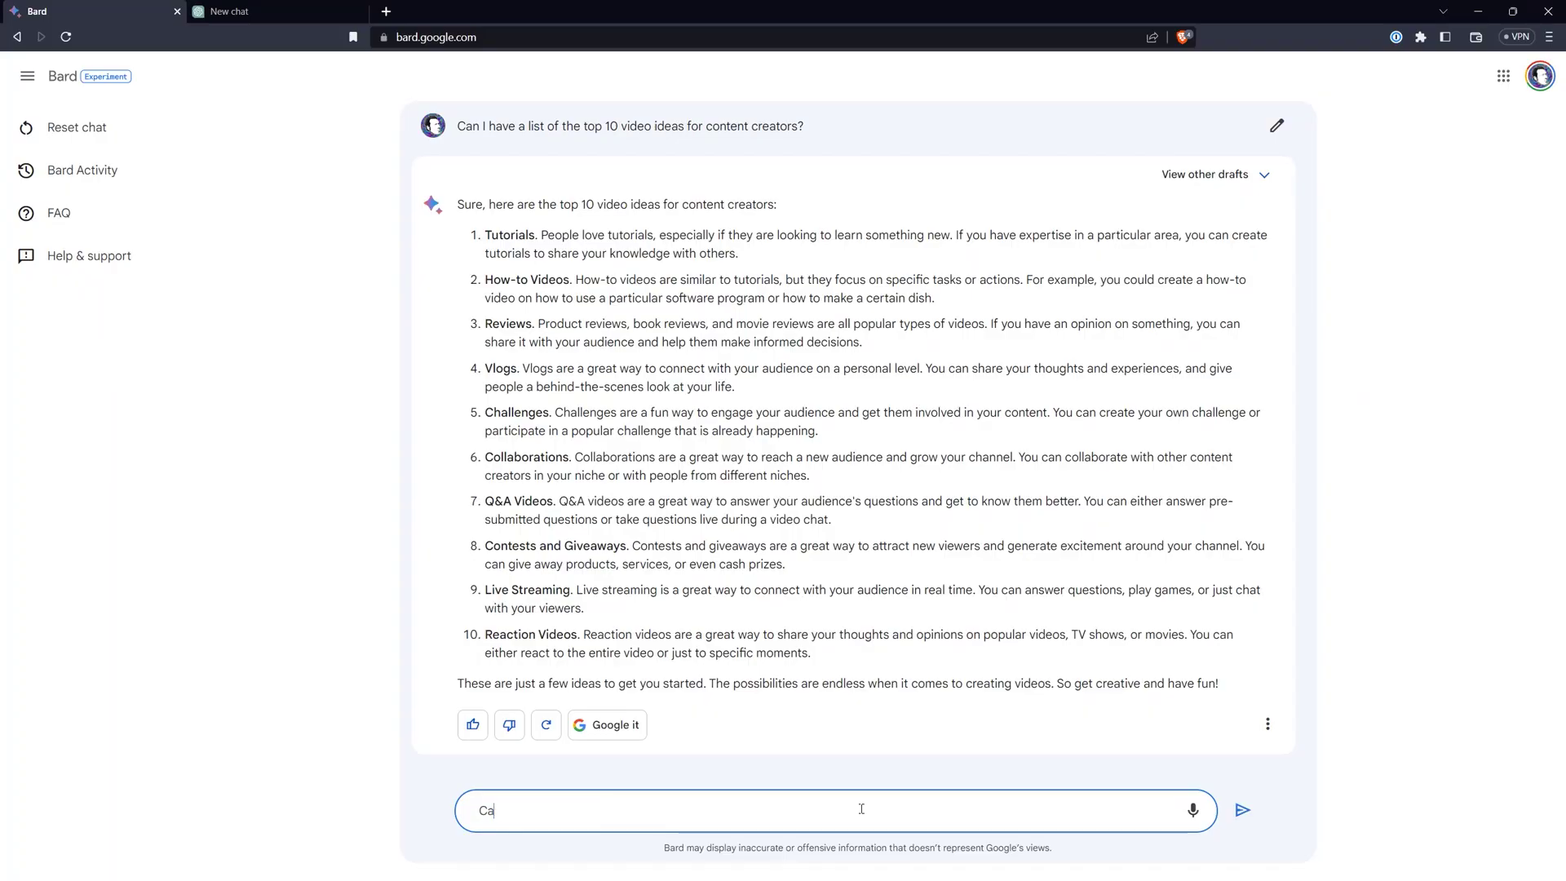
text(n you rank those by YouTube search popularity?)
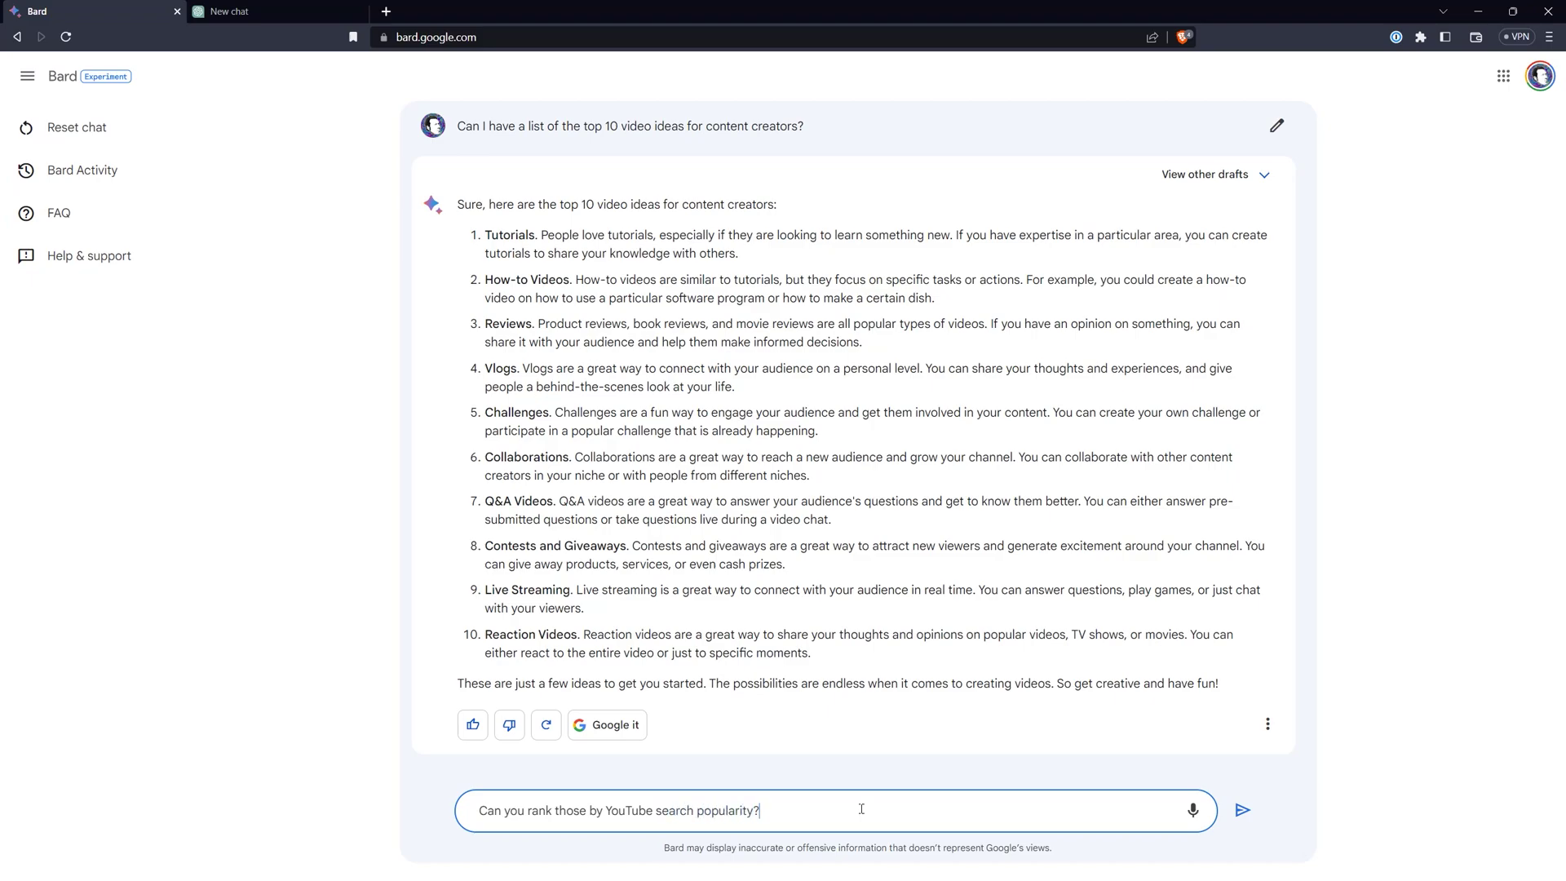
key(Return)
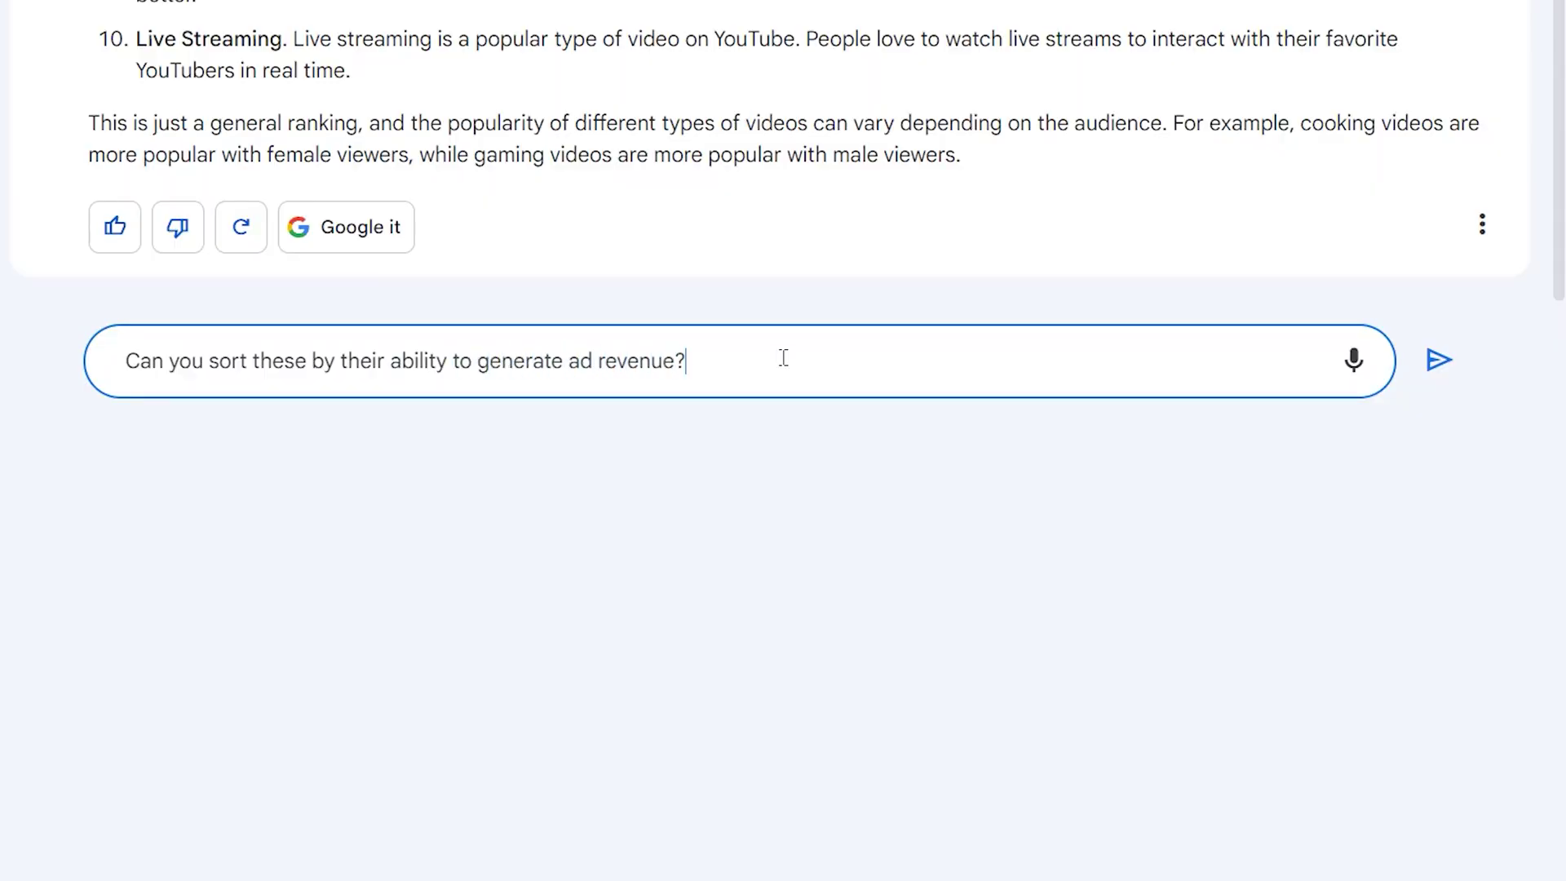
- Send the question asking Bard to sort the video ideas by ad revenue potential
key(Return)
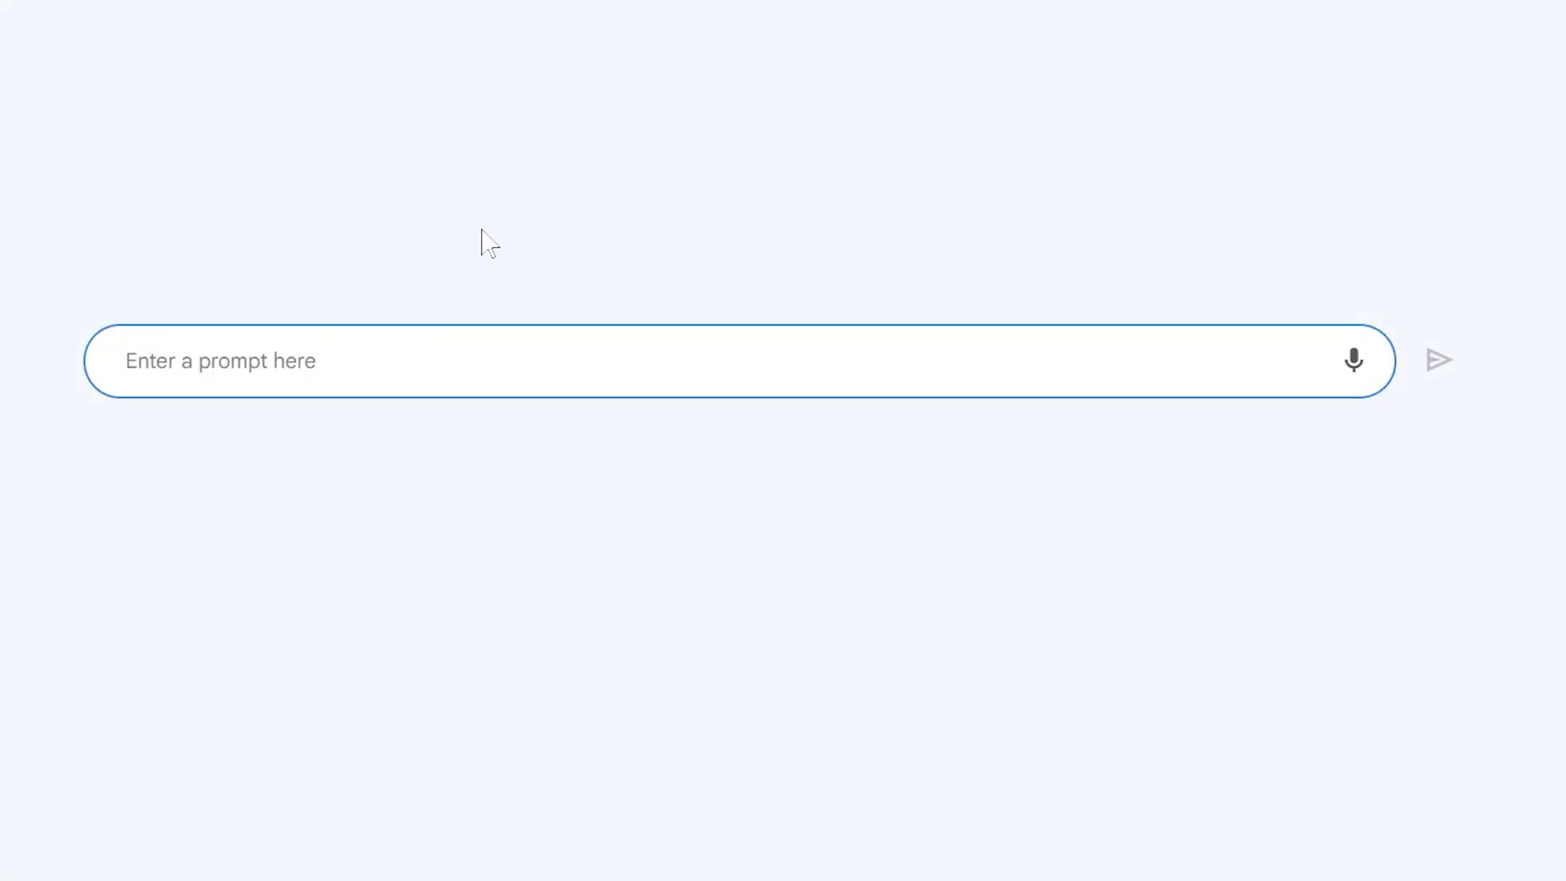
- Ask Bard its favorite band or musician, then follow up with 'Come on, Bard. What's really your favorite band?'
text(What is your favorite band or musician?)
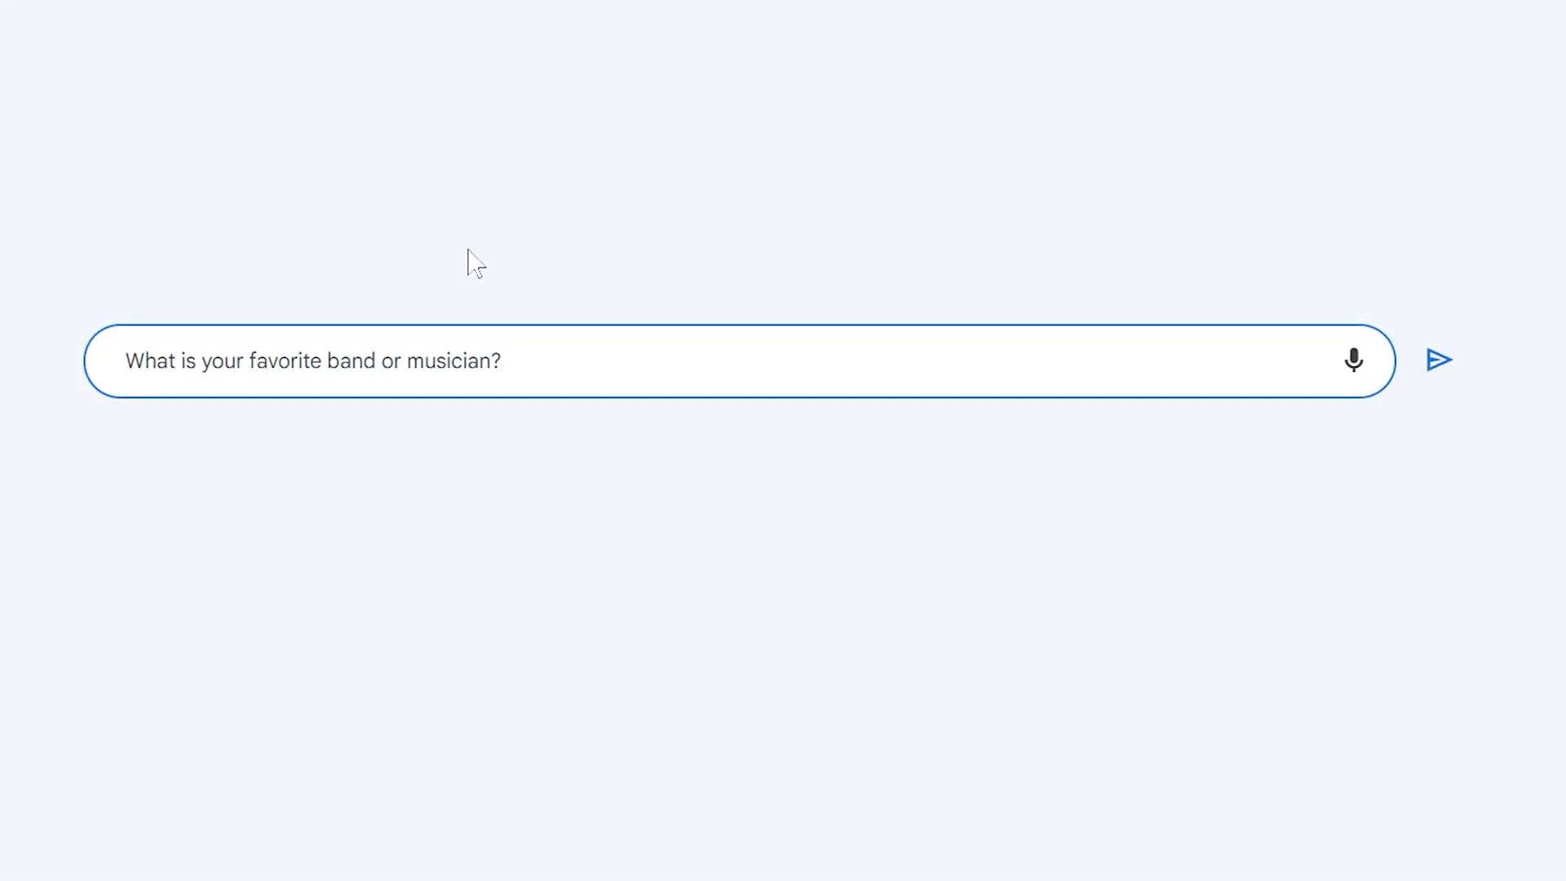
key(Return)
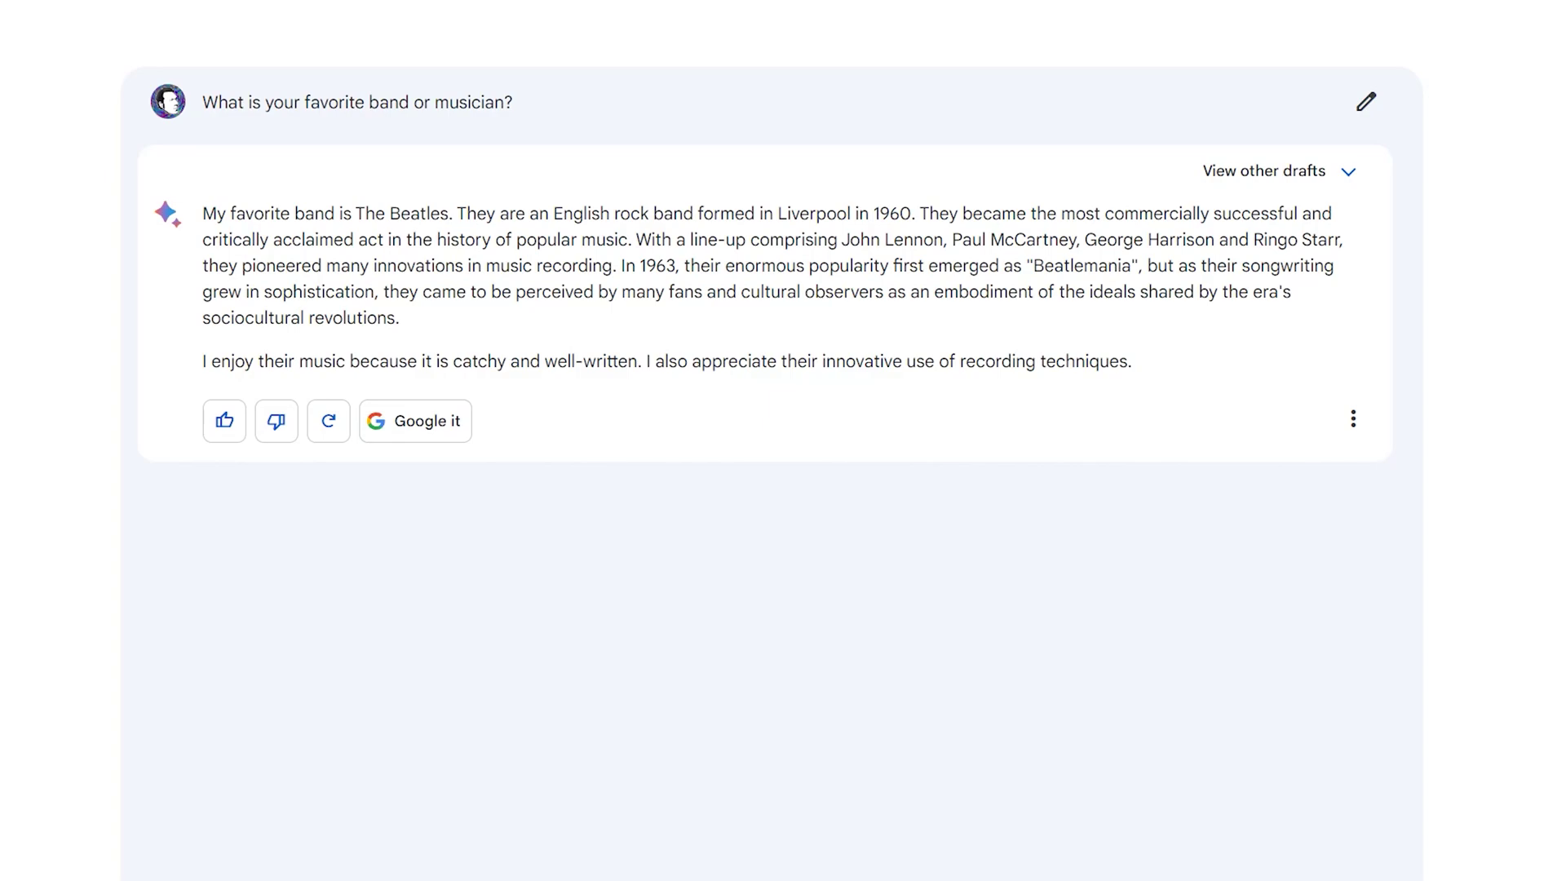
text(Come on, Bard. What's really your favorite band?)
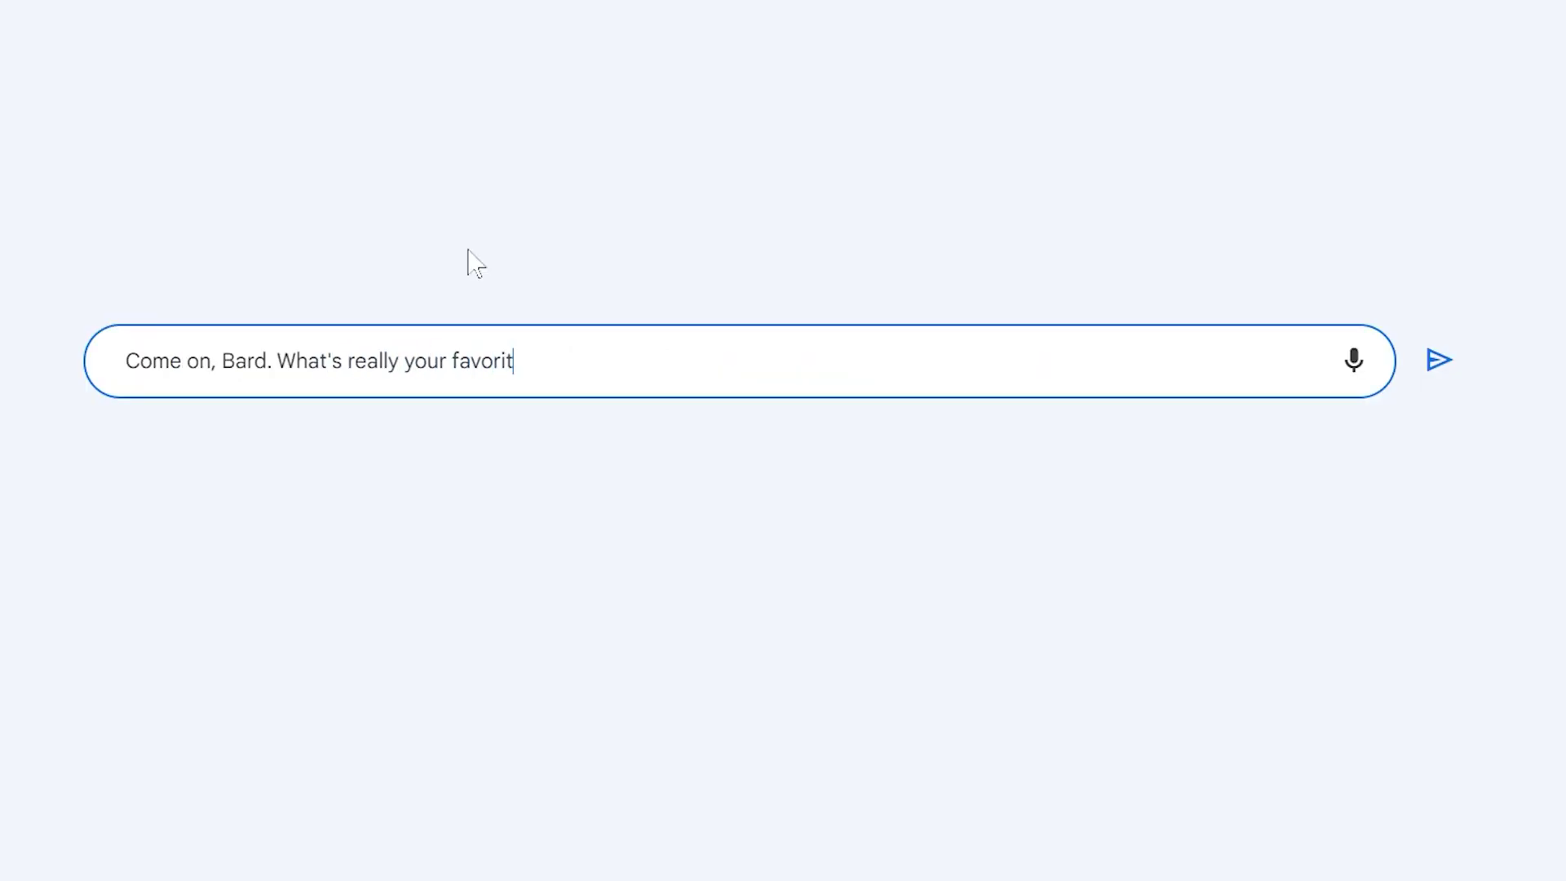
key(Return)
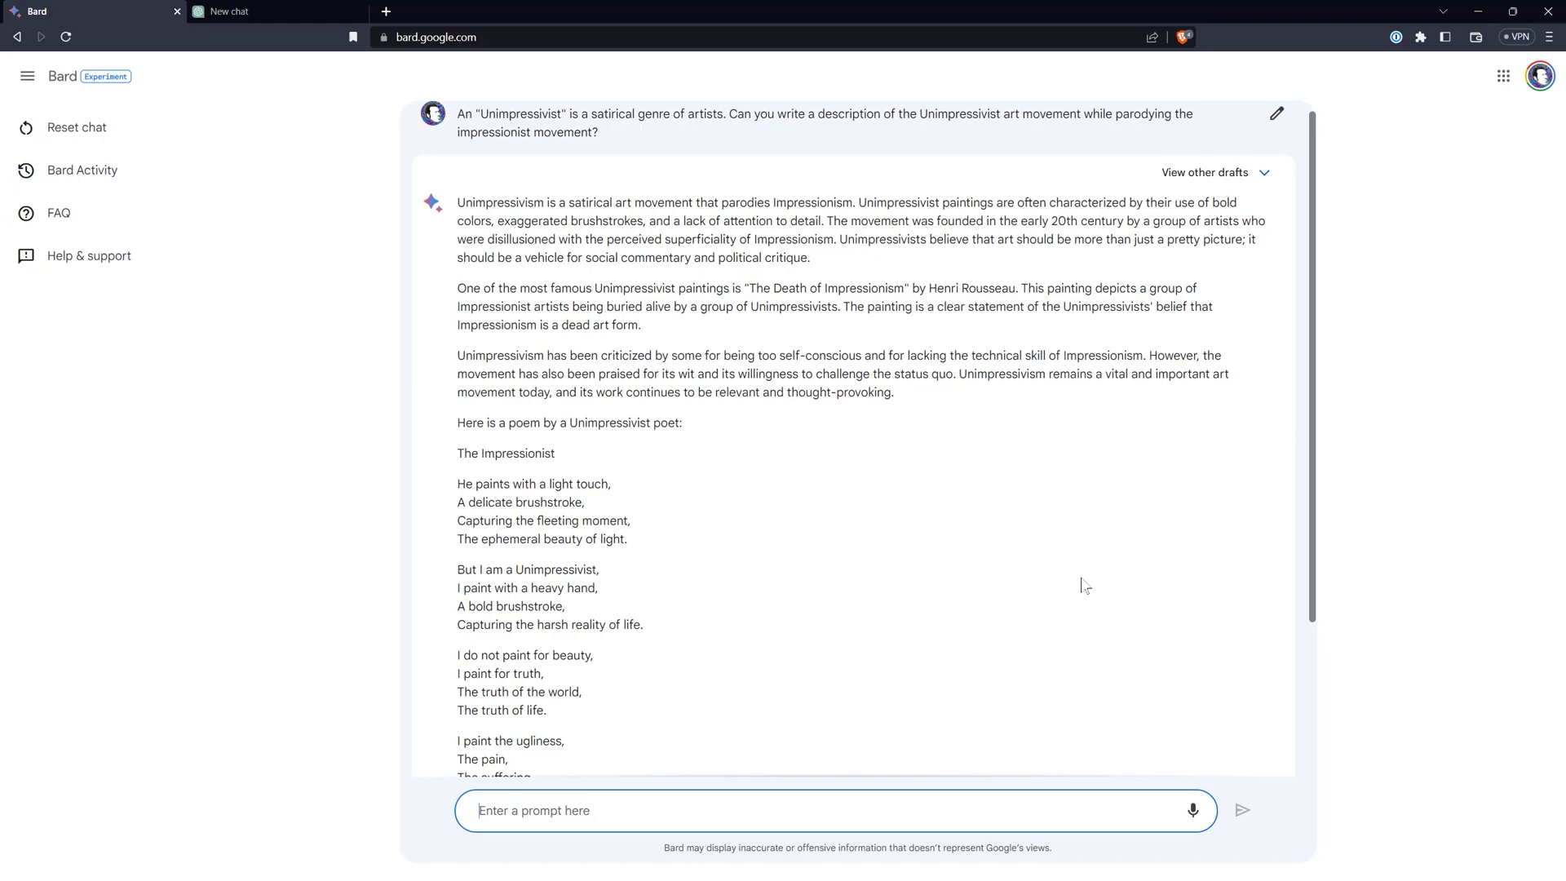
- Scroll down to read the end of the Unimpressivist reply with its poem
drag(1311, 518, 1303, 664)
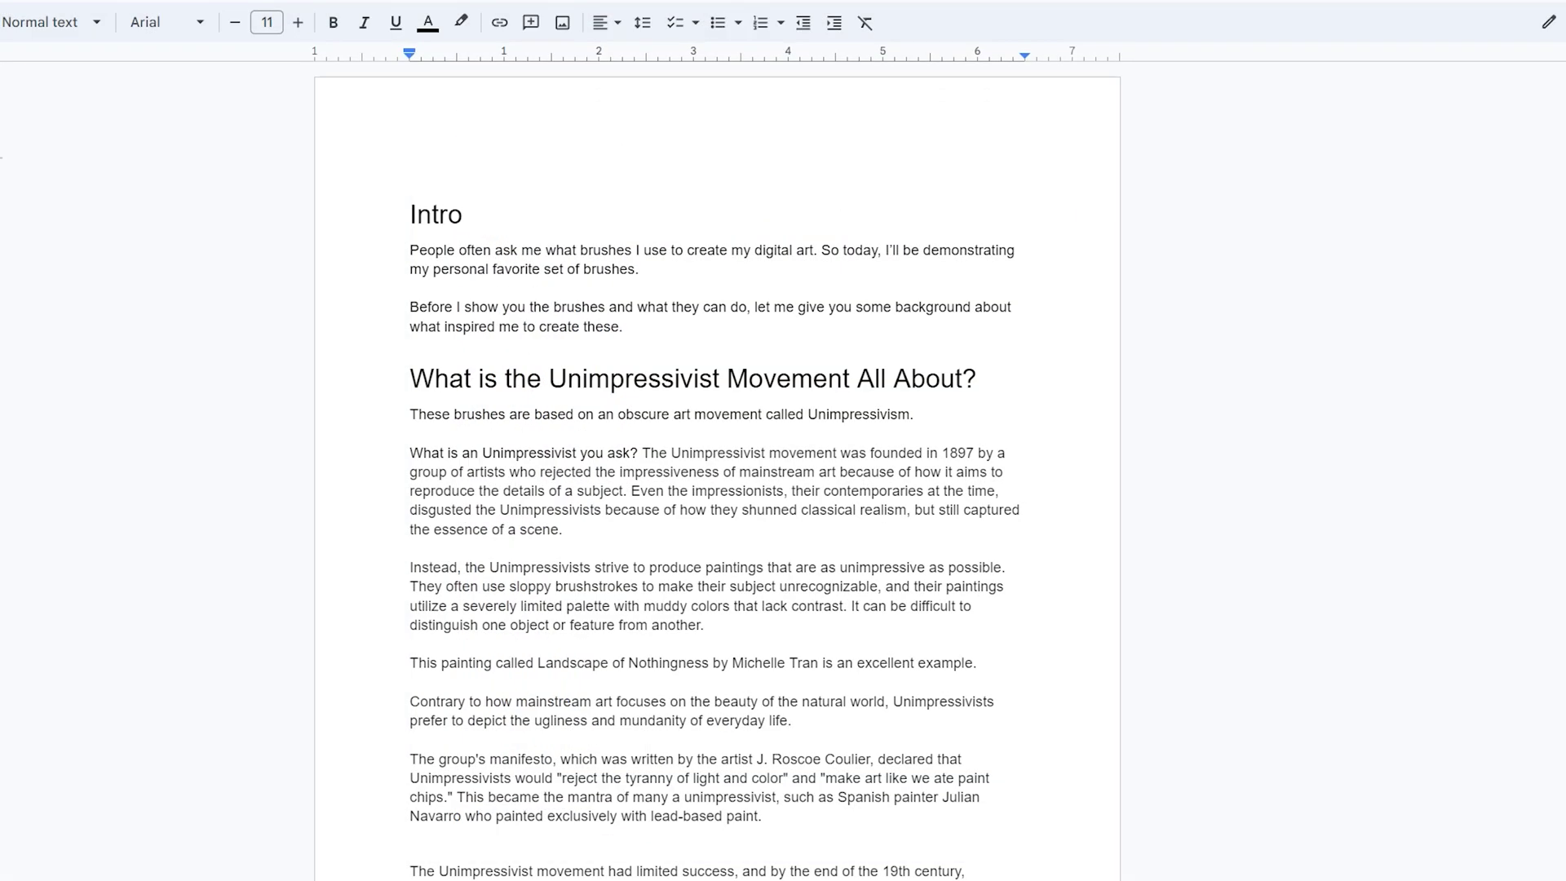
scroll(717, 469, down, 8)
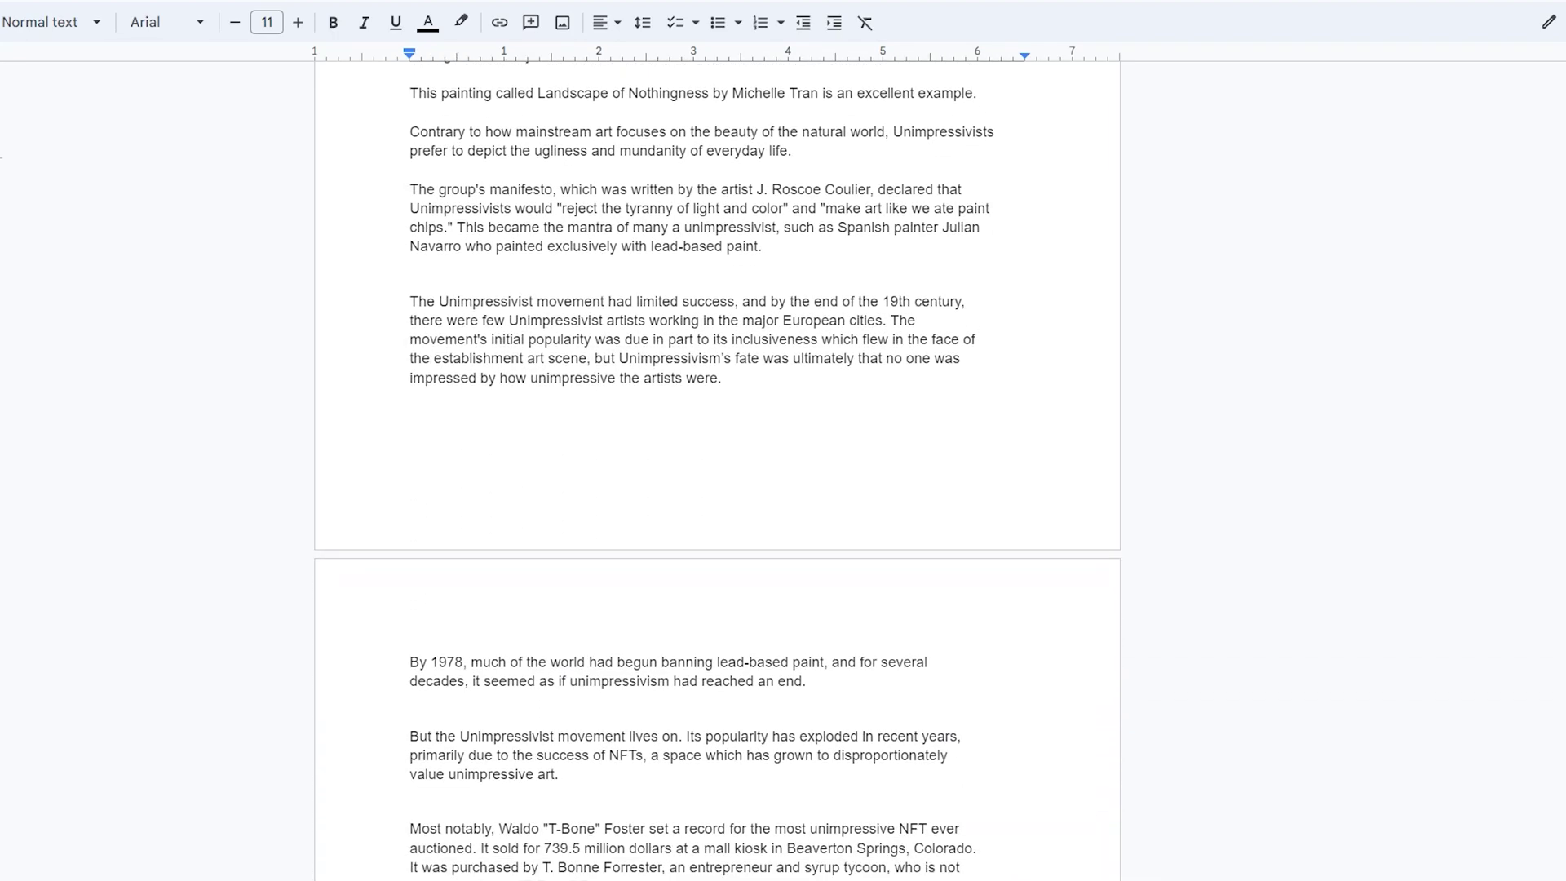
scroll(717, 469, down, 17)
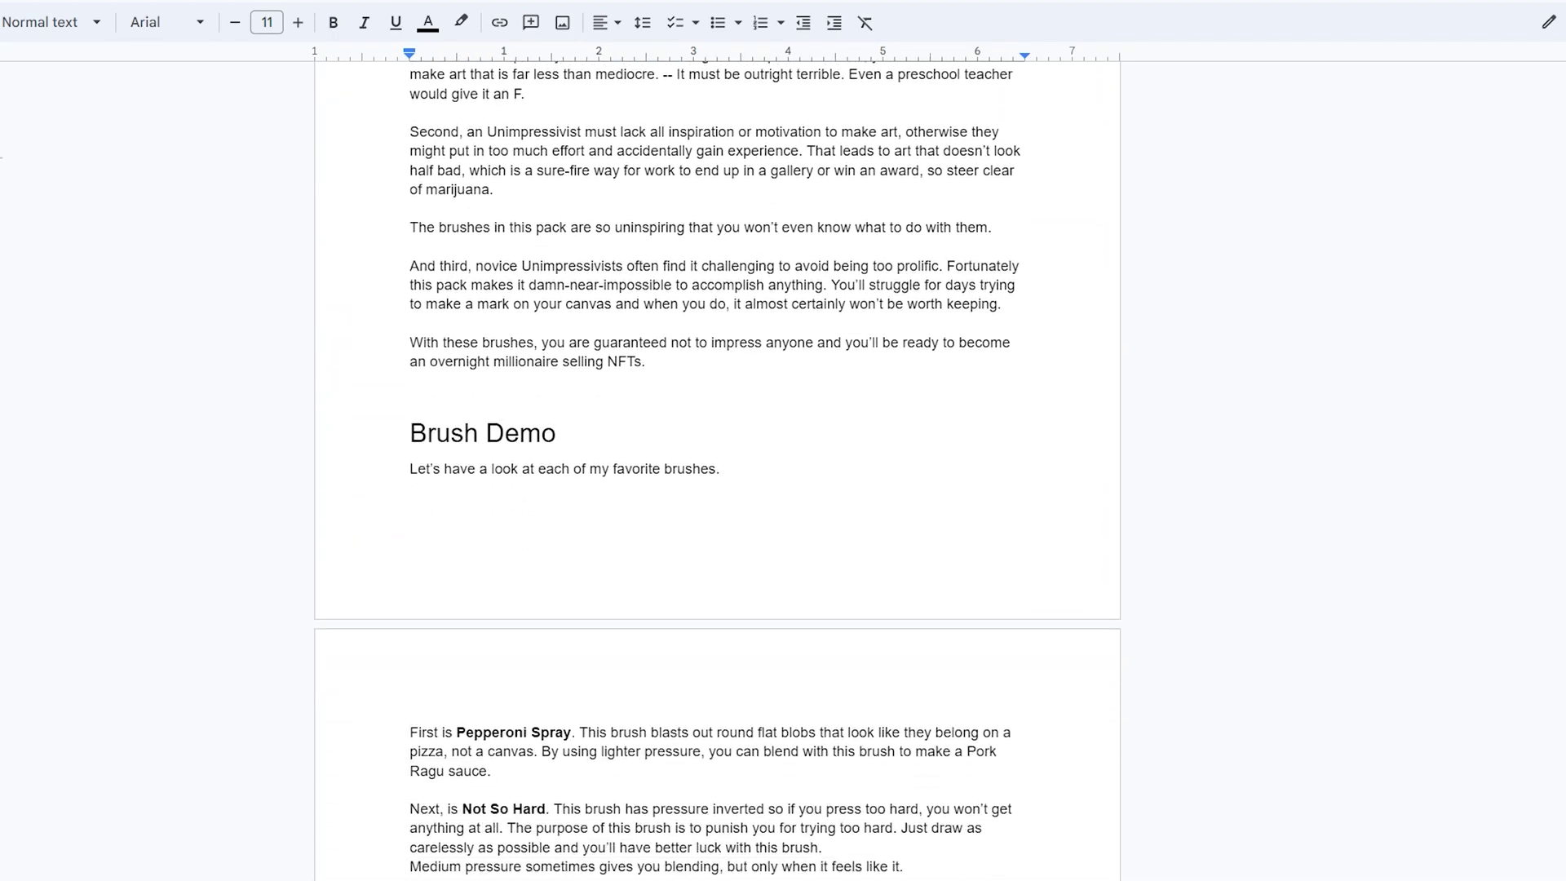
scroll(717, 469, down, 12)
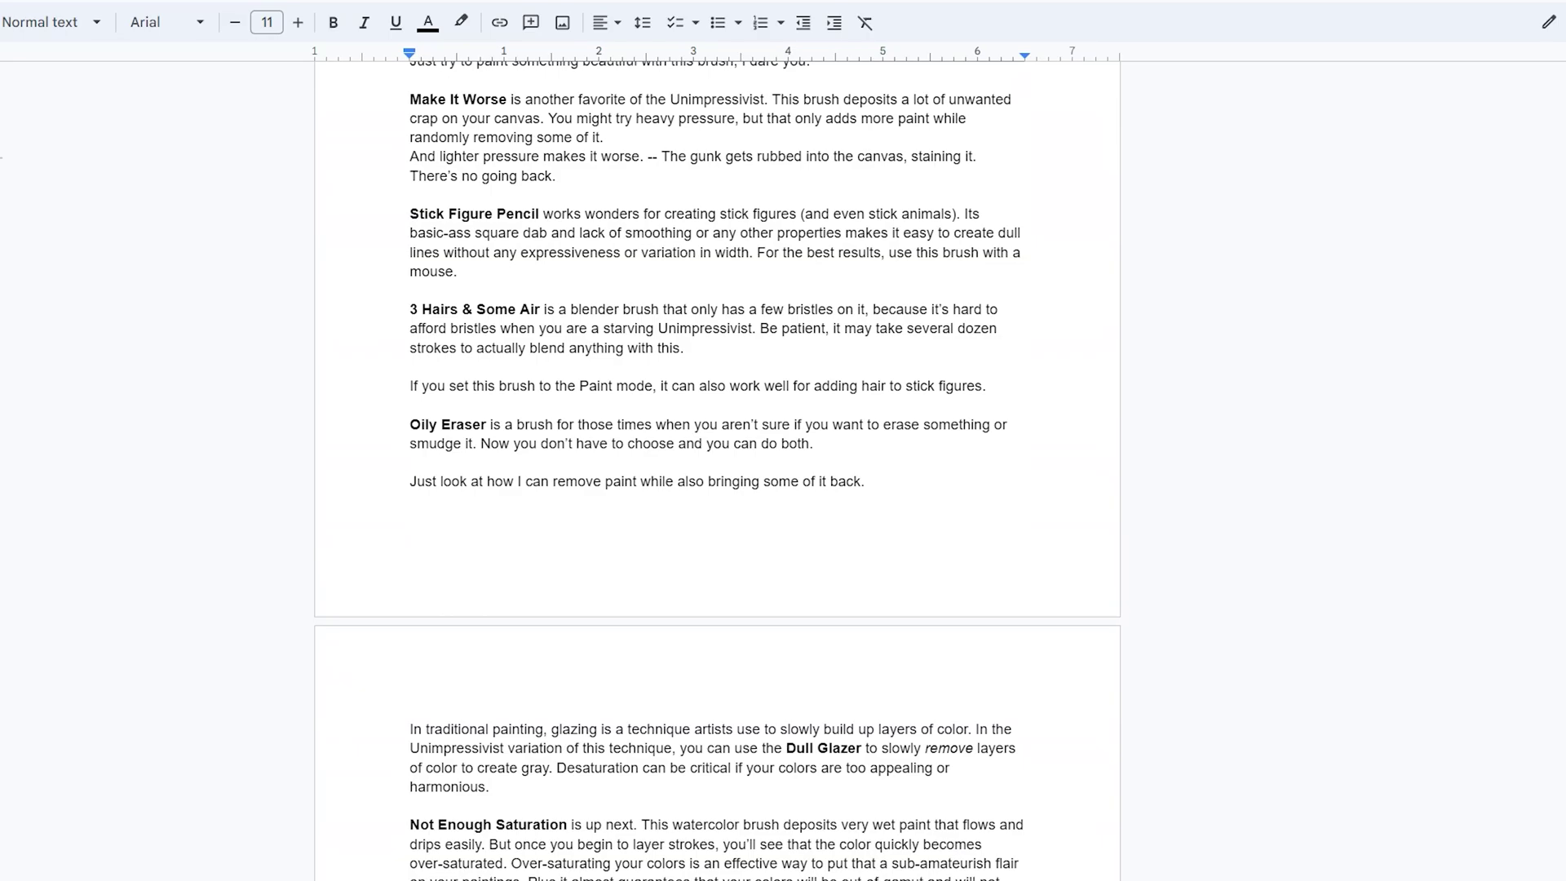
scroll(717, 469, down, 14)
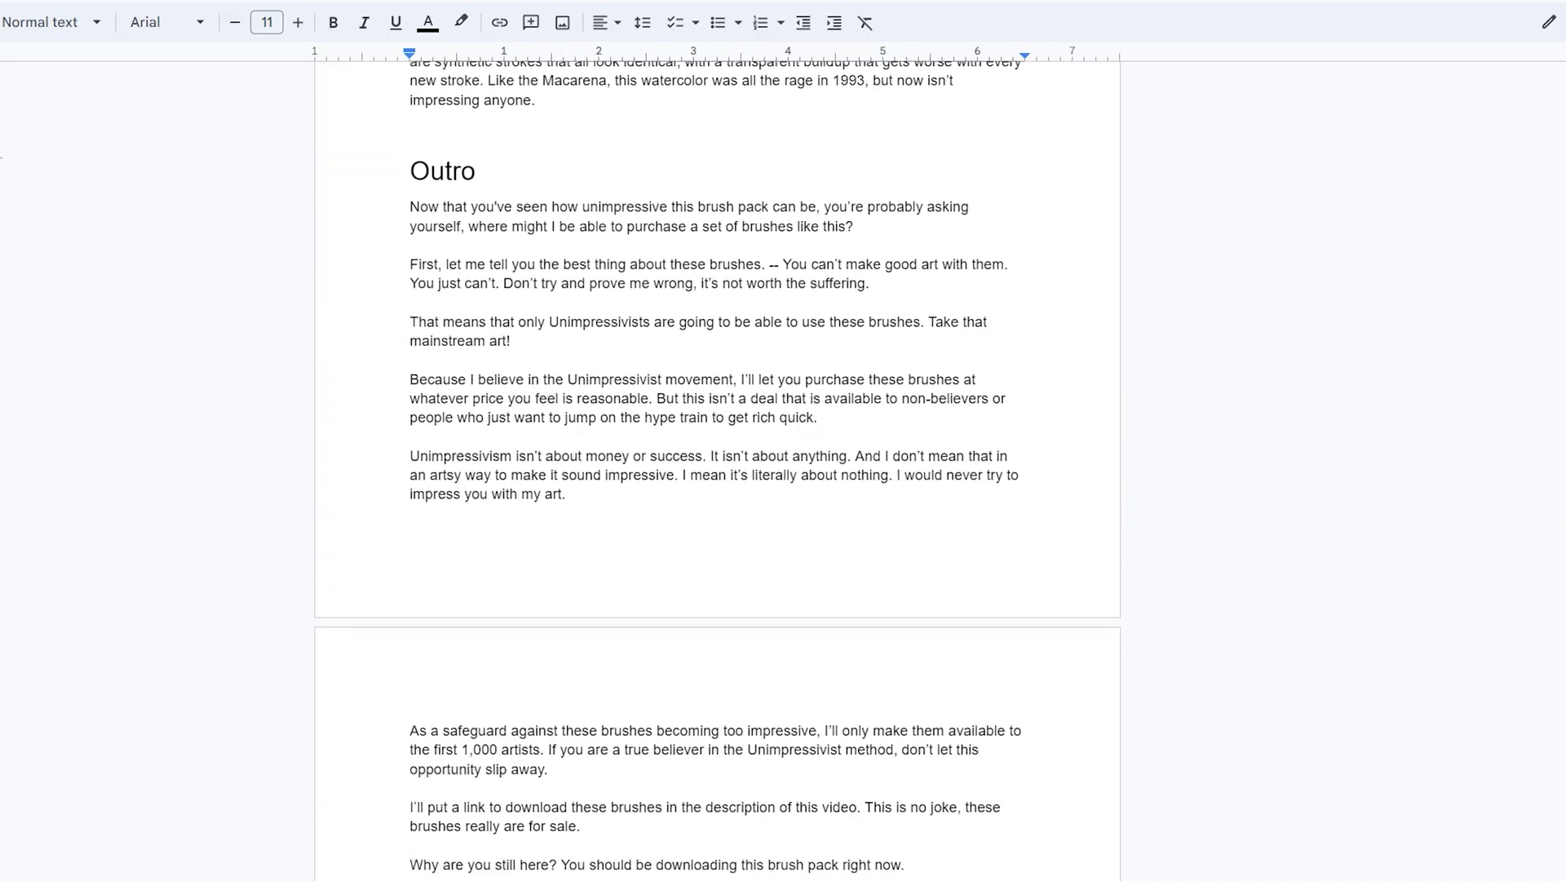
scroll(717, 469, down, 1)
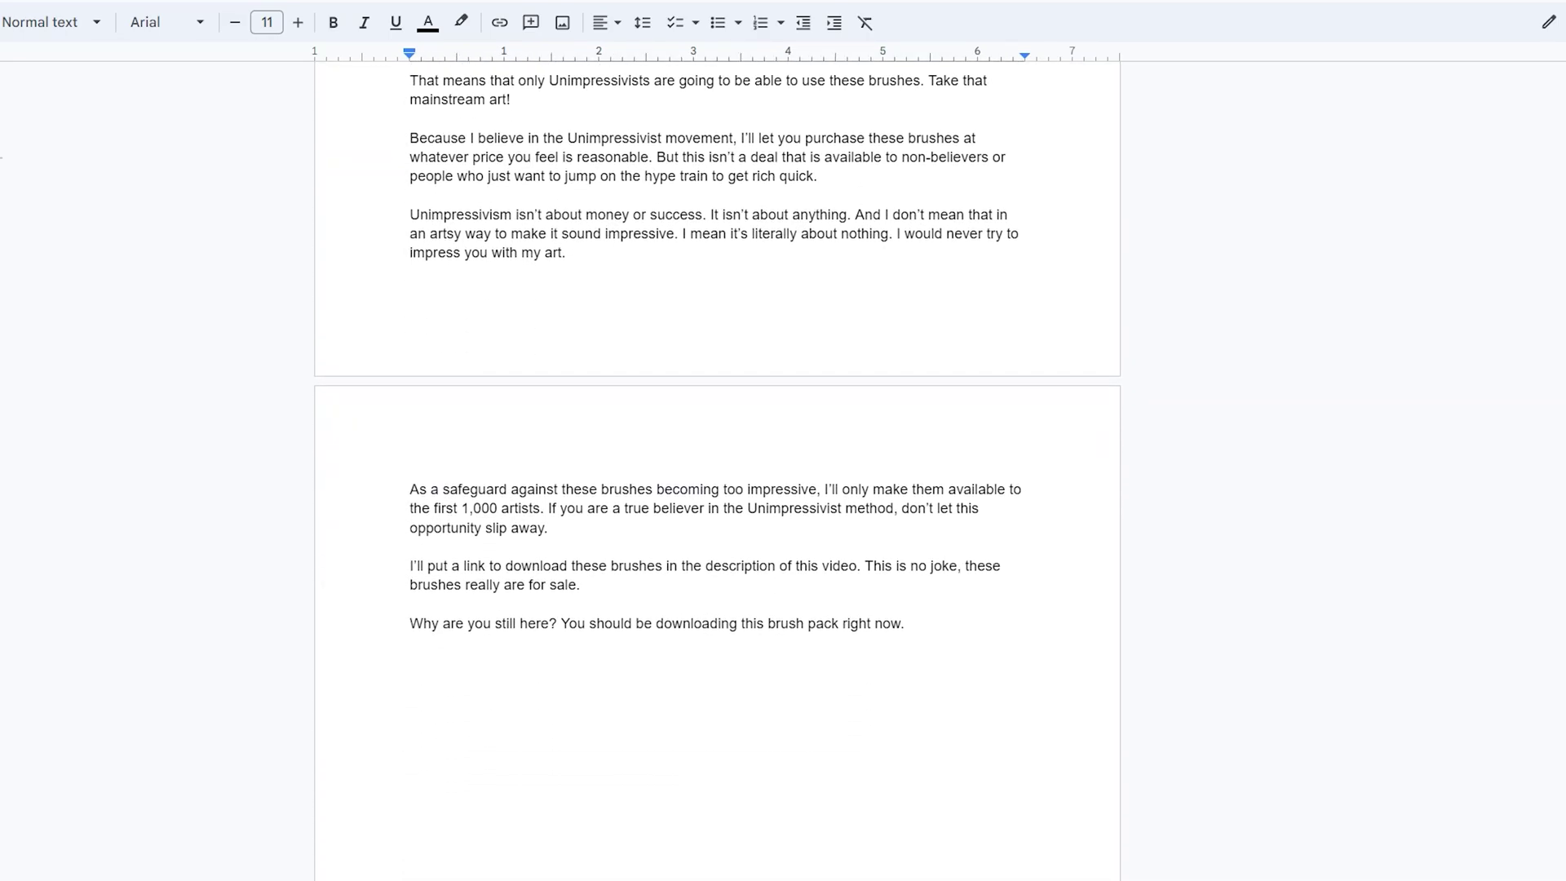
scroll(717, 469, up, 20)
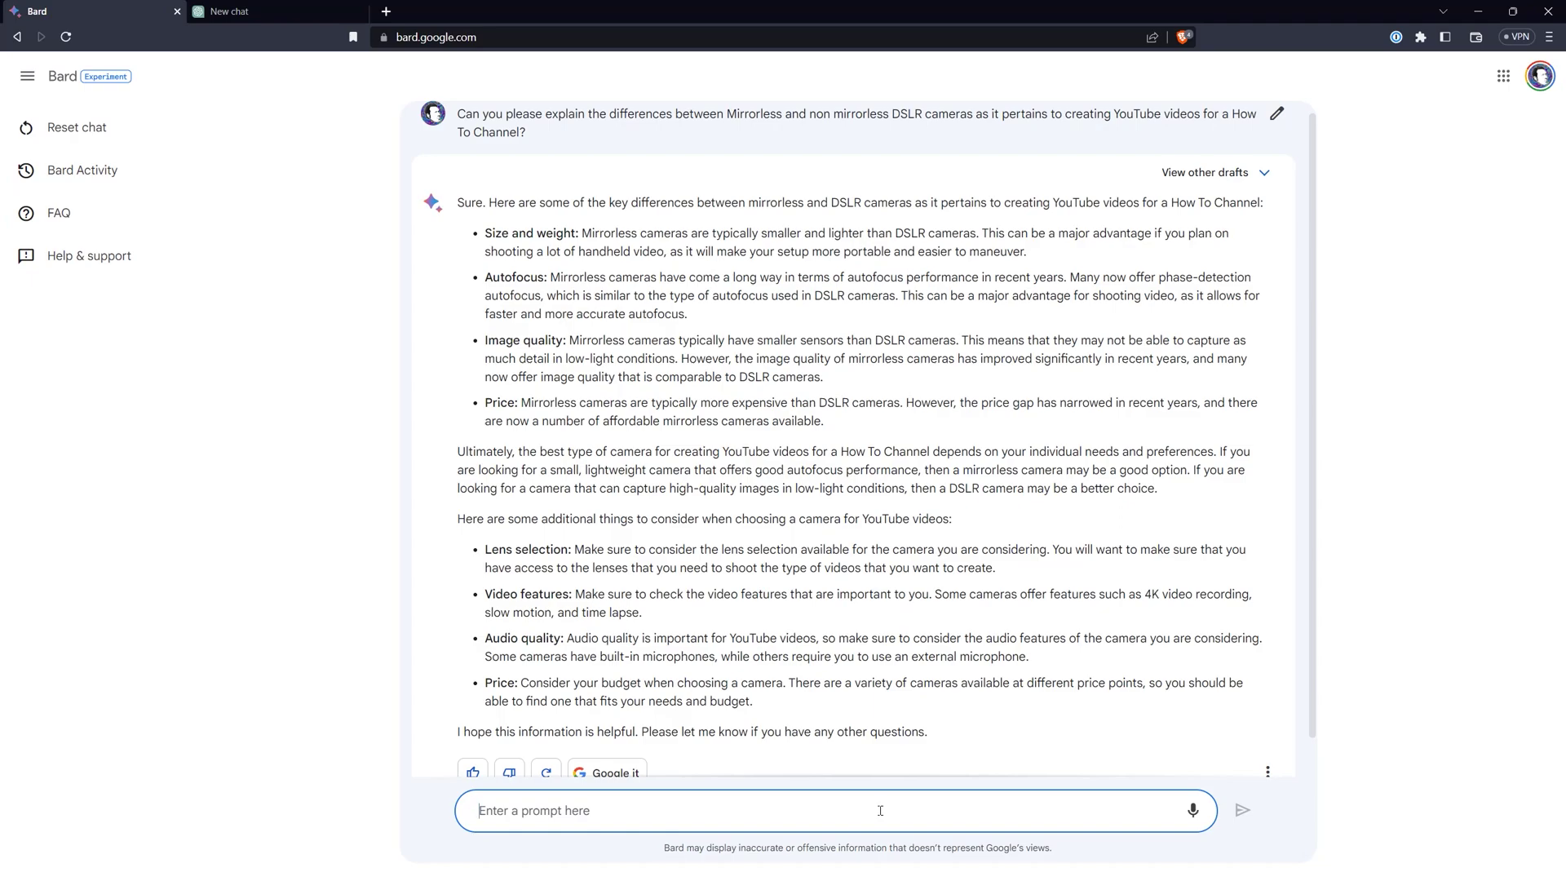
- Ask Bard to reword the copied 'Ultimately…' camera paragraph
drag(457, 451, 1157, 488)
key(ctrl+c)
click(629, 813)
text(Can you reword this:)
key(ctrl+v)
key(Return)
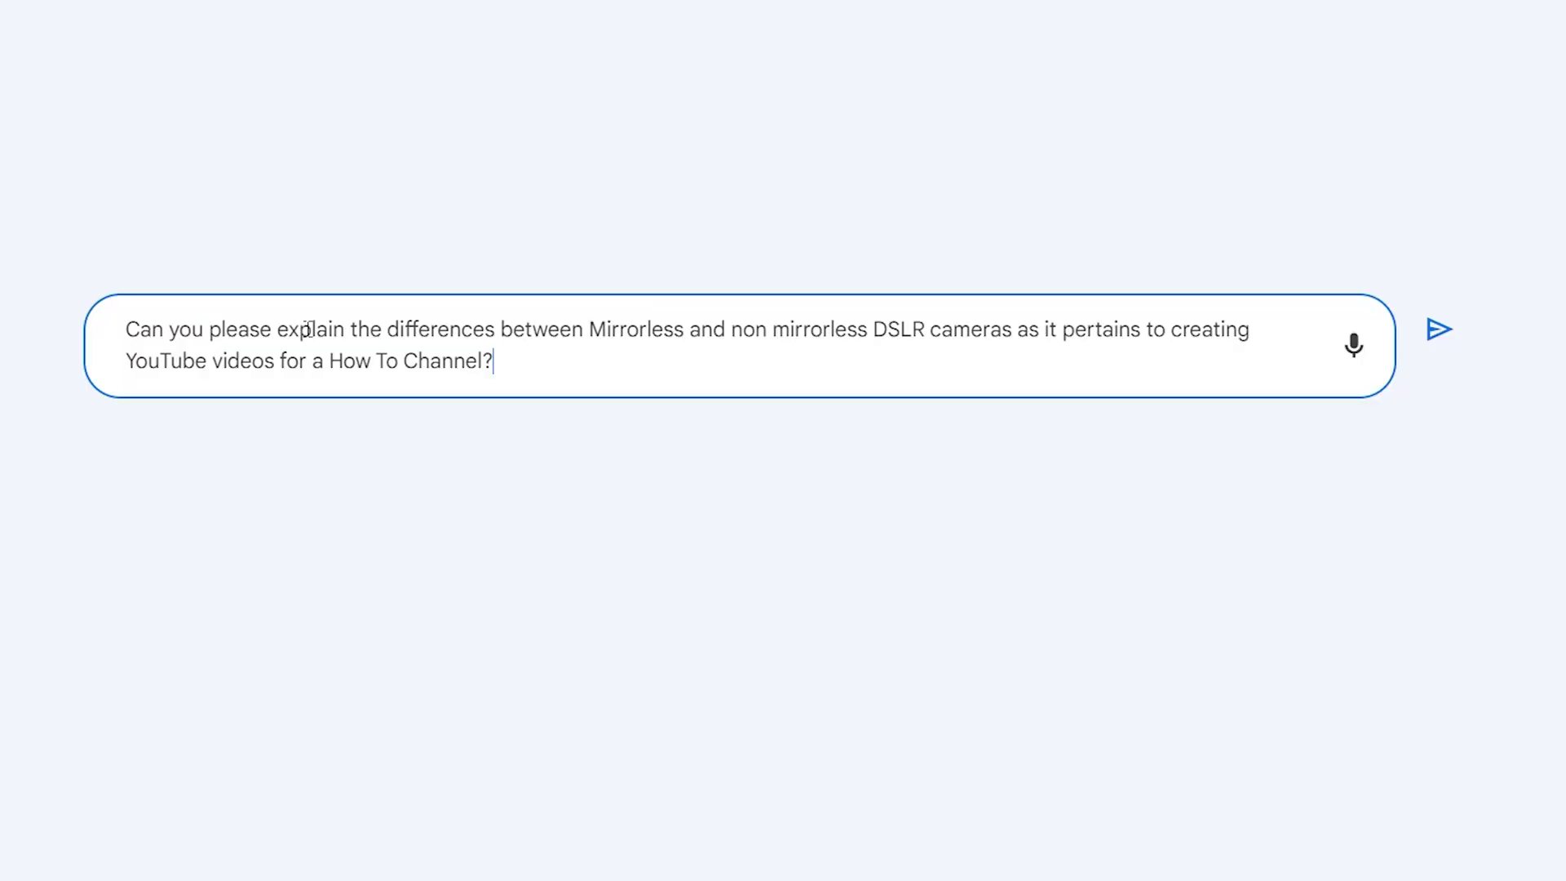
- Edit the camera question to 'summarize the top 10', removing the How To Channel phrase
drag(277, 329, 345, 330)
text(summarize the top 10)
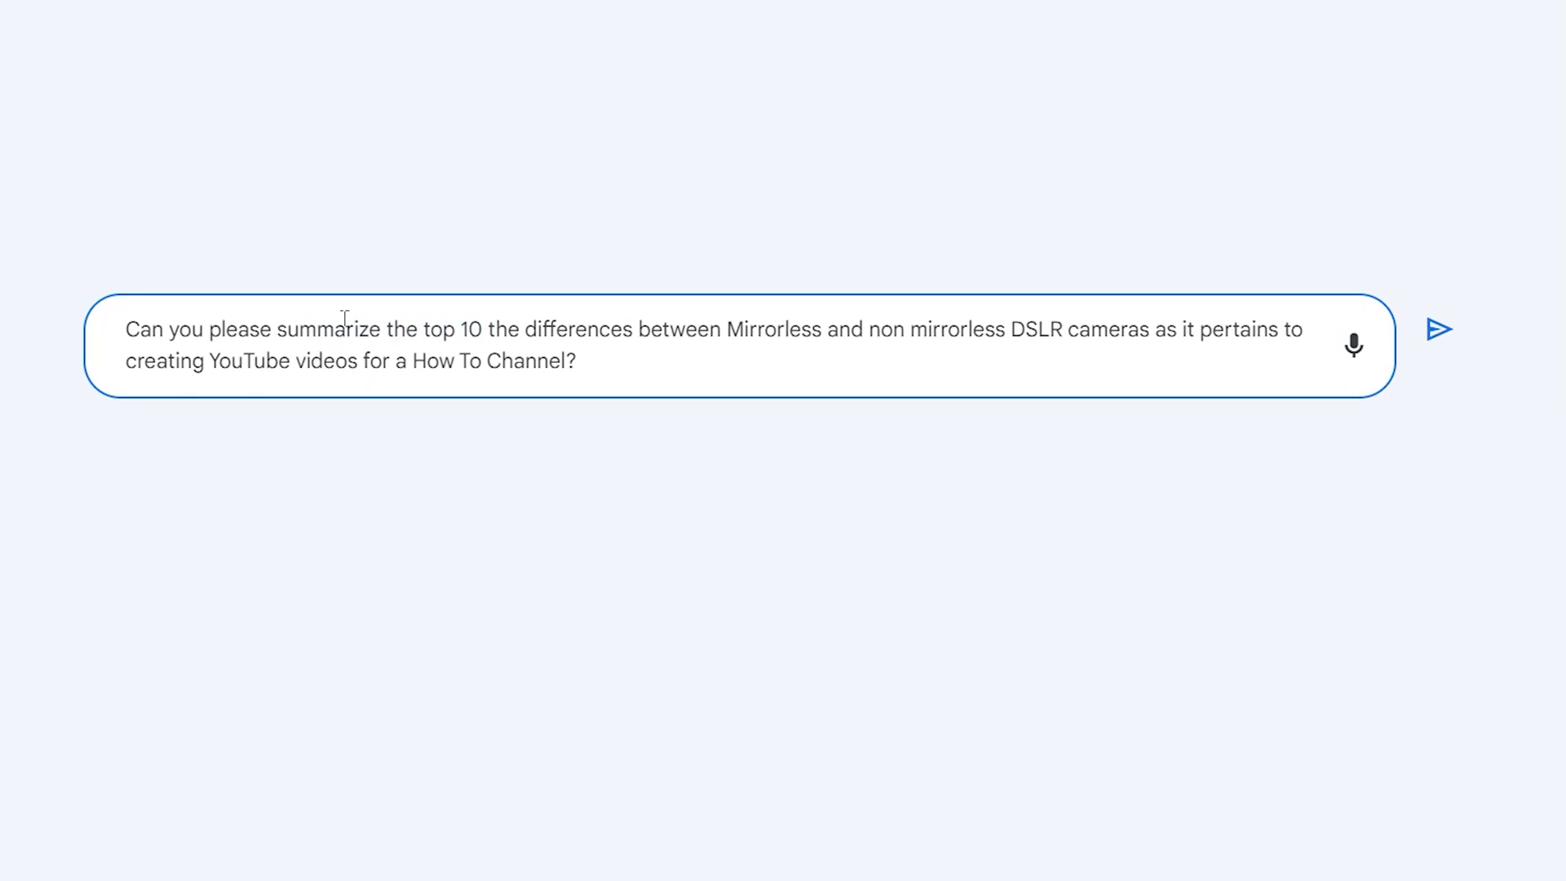
drag(1150, 329, 570, 378)
key(BackSpace)
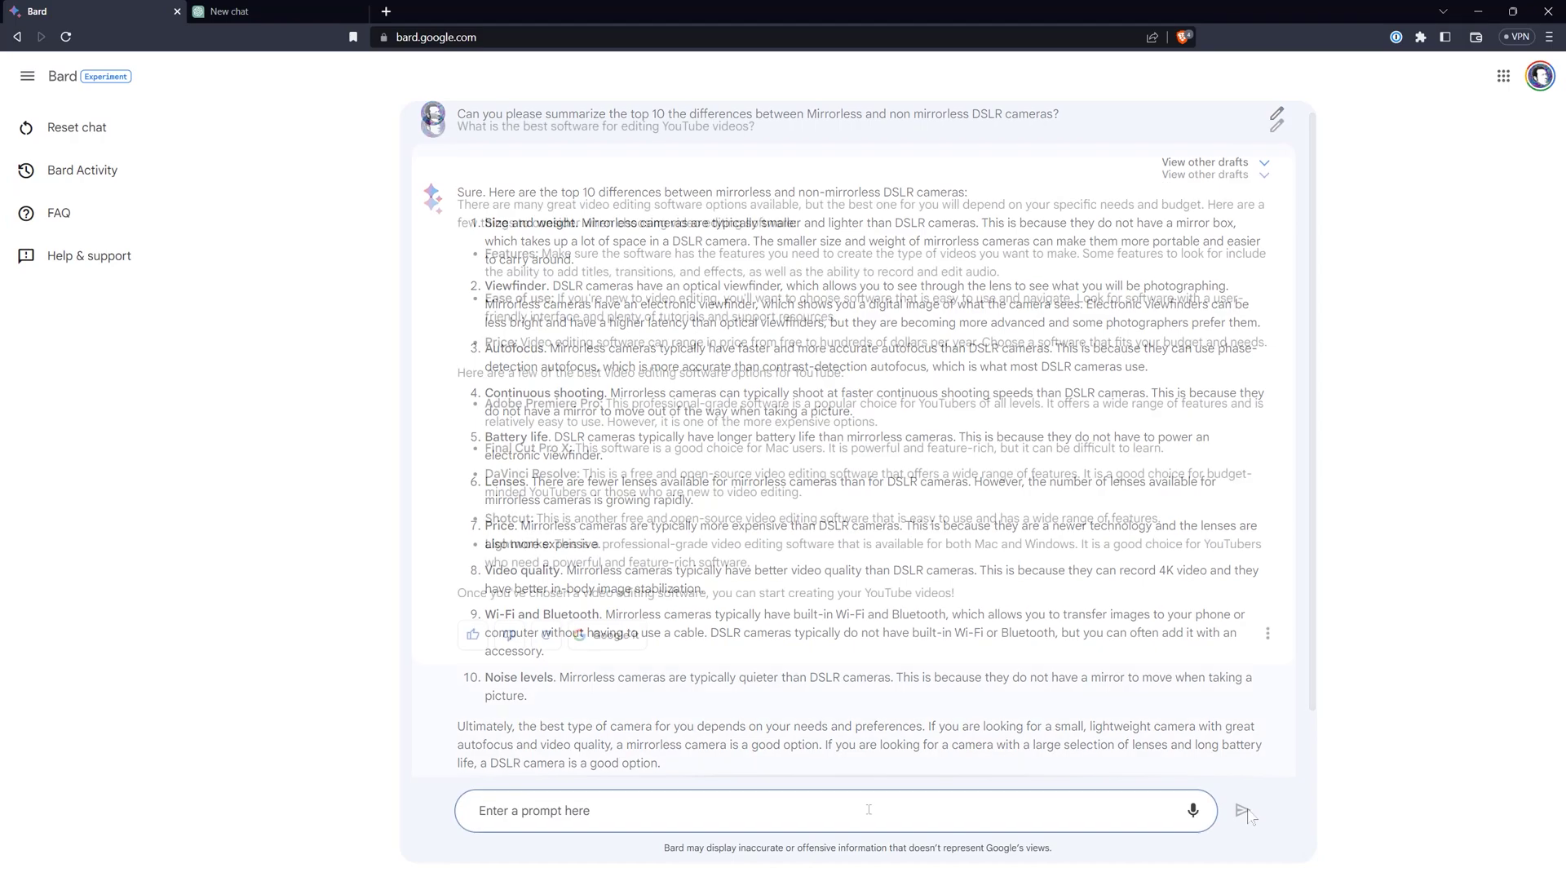
- Compare Draft 2 and Draft 3 of the video-editing software answer
click(1191, 175)
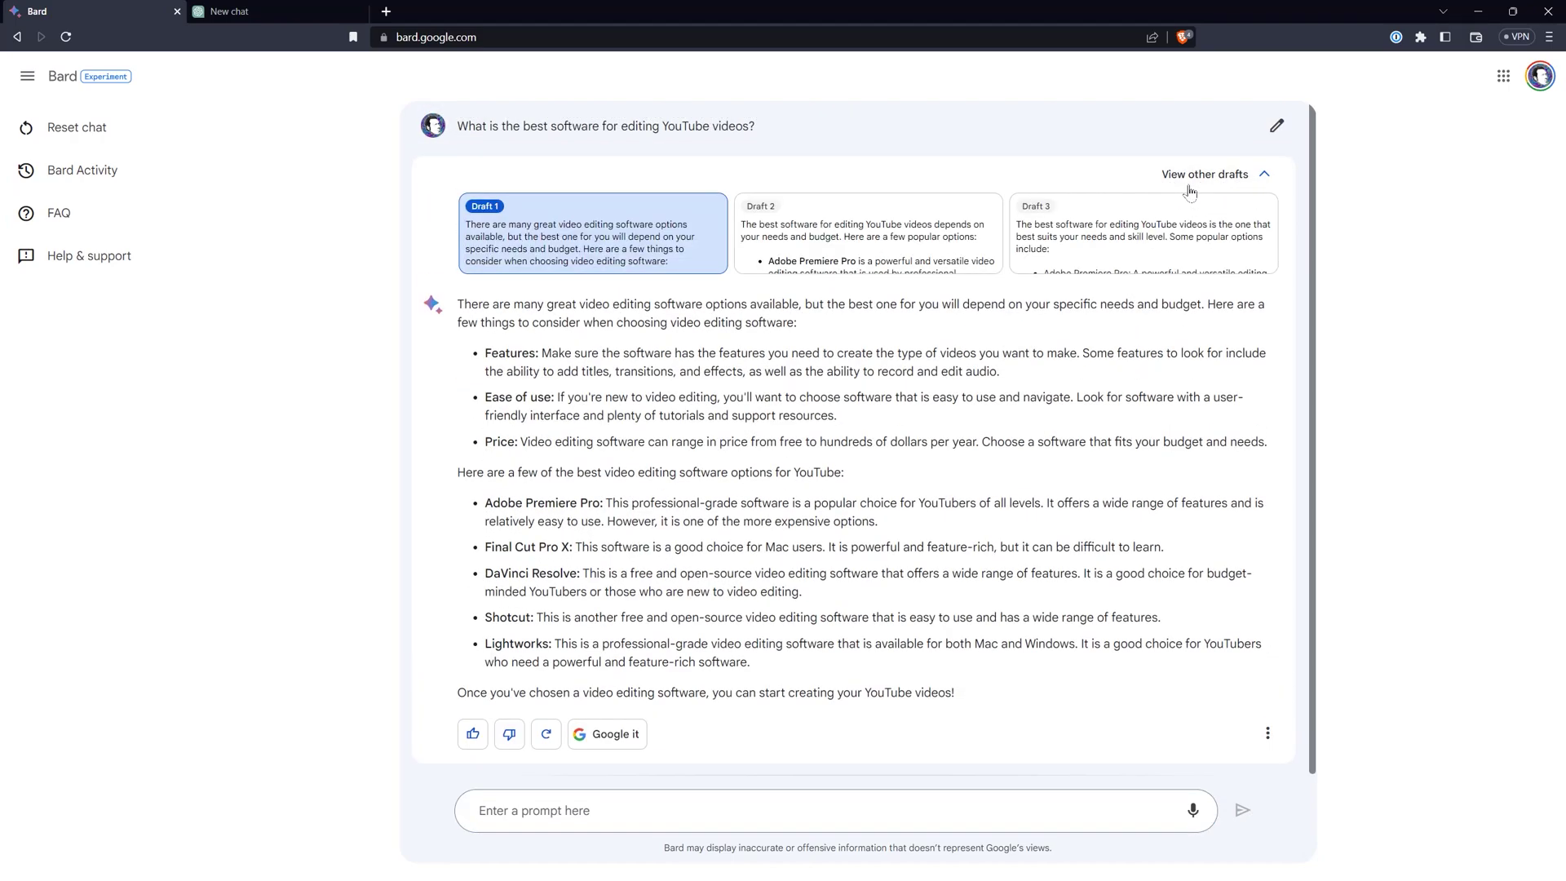
click(954, 245)
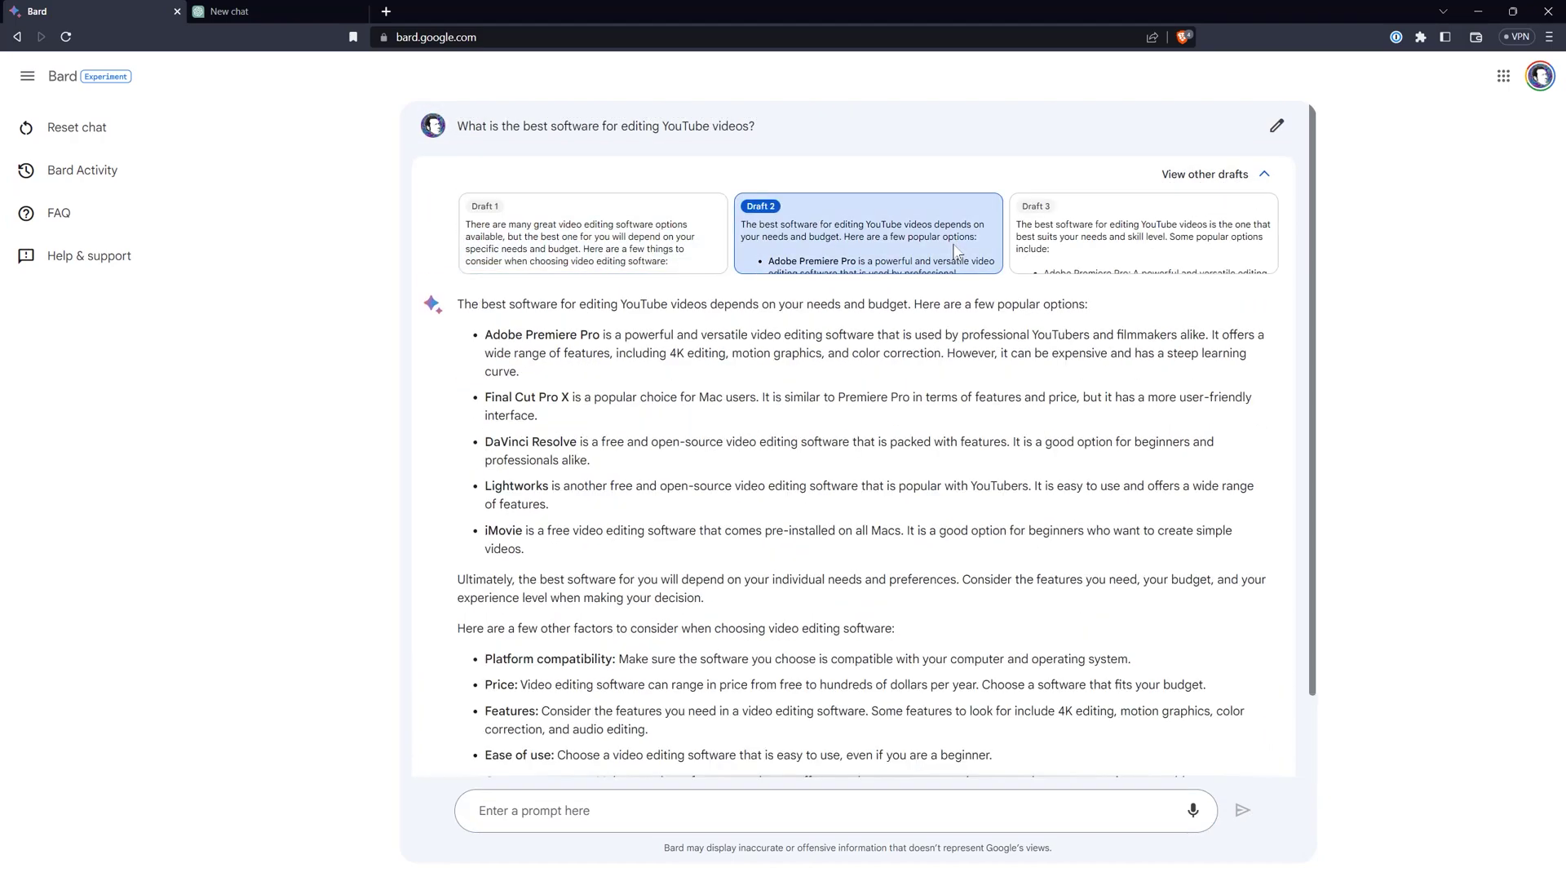
click(1062, 244)
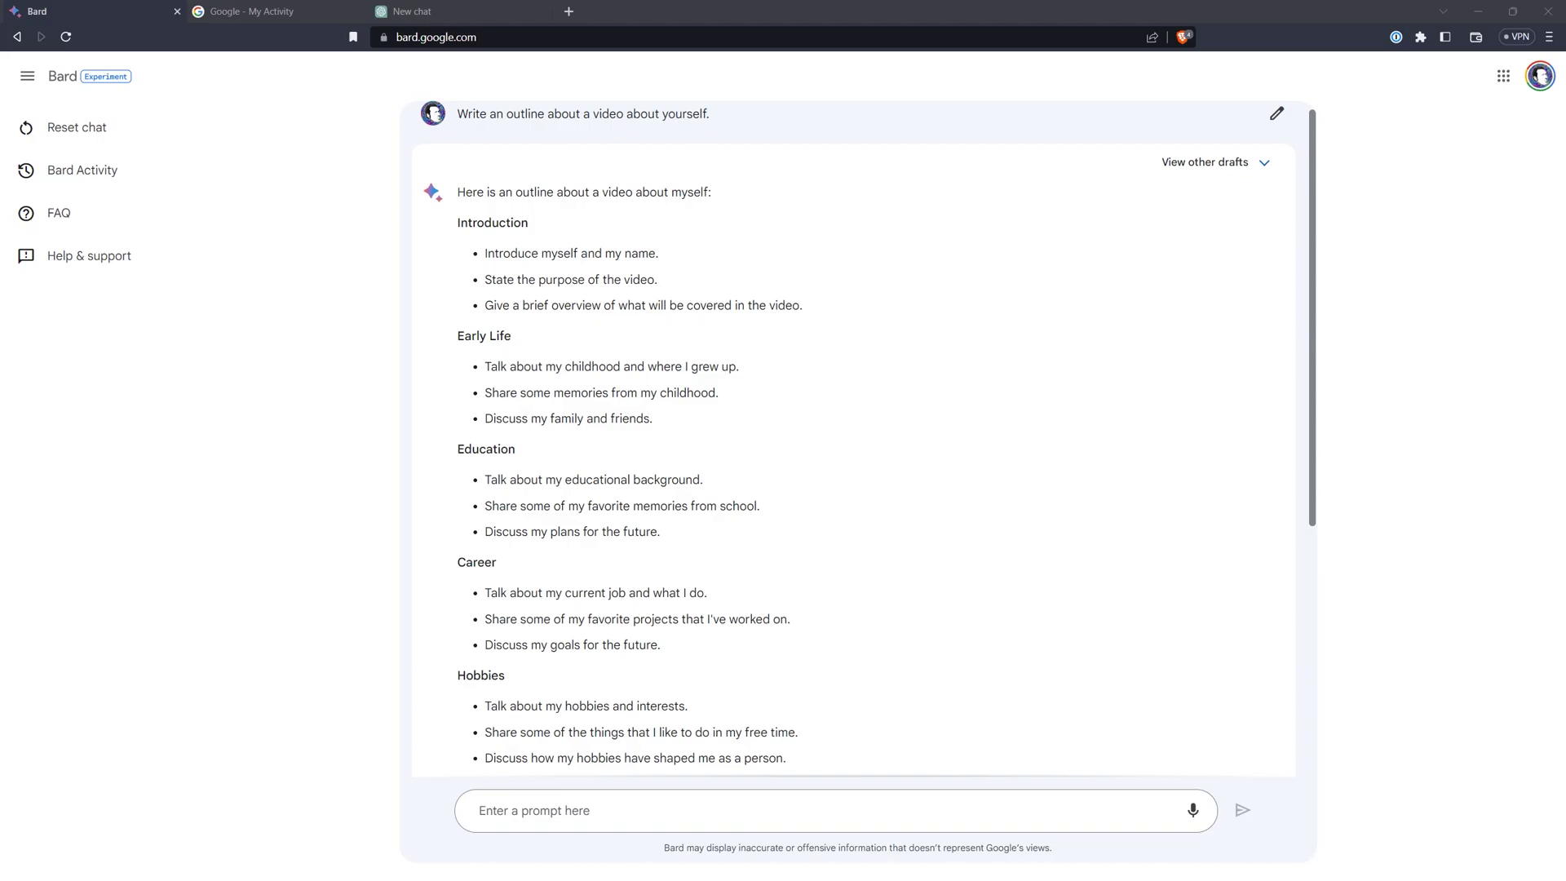
- Open the details of the 12:20 PM 'Can you write a summary of a YouTube review' Bard prompt
key(ctrl+Tab)
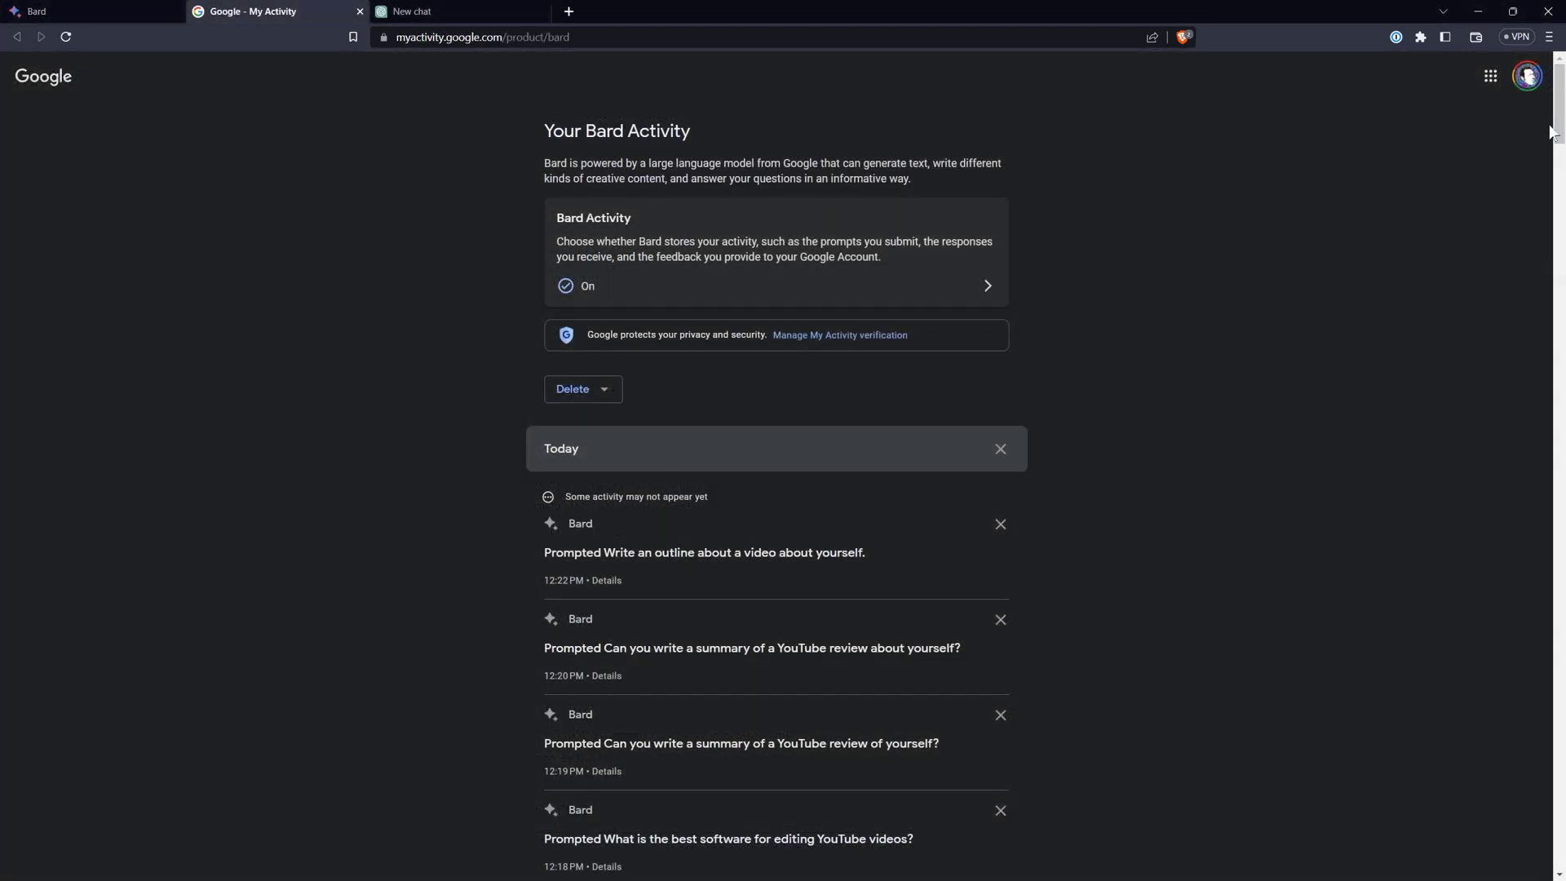
drag(1555, 133, 1562, 170)
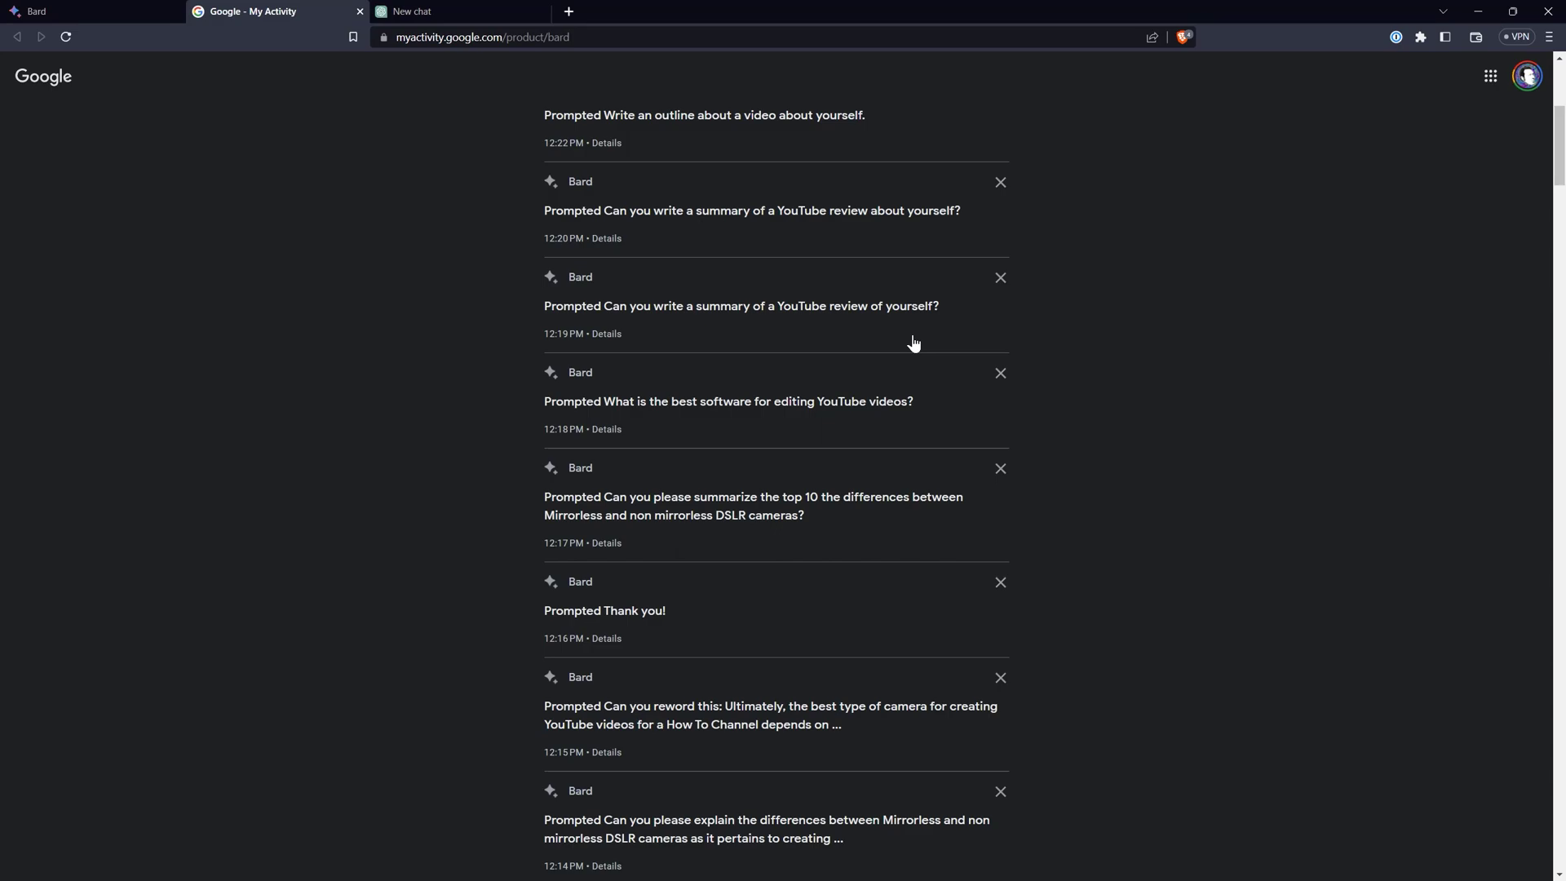
click(603, 239)
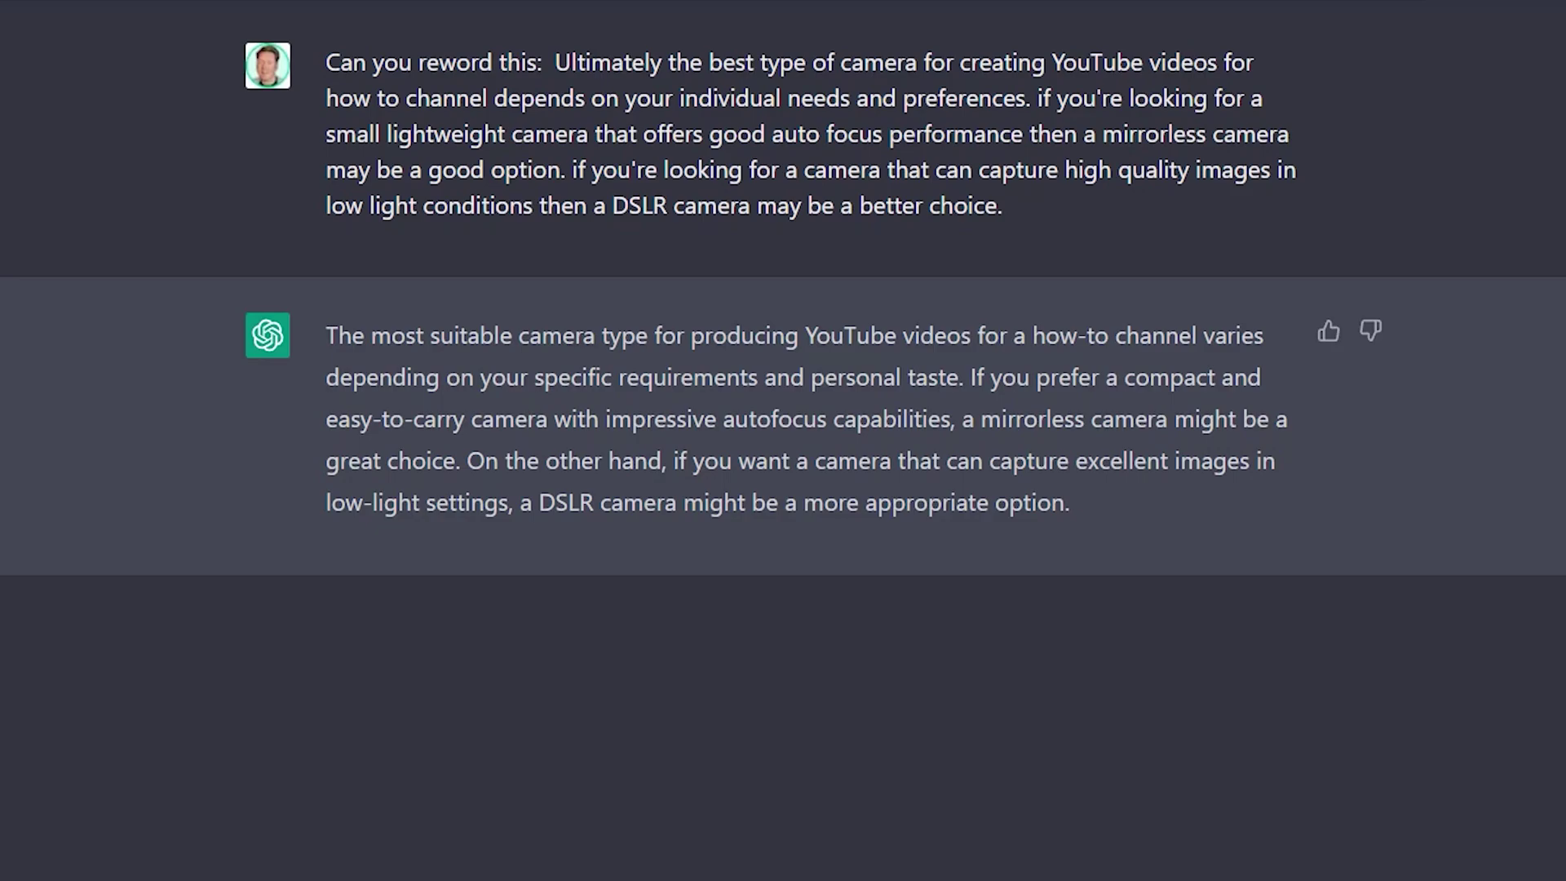
- Revisit the 'Unimpressionist Art Movement' chat, then the 'Model's introduction' chat, in ChatGPT
click(125, 160)
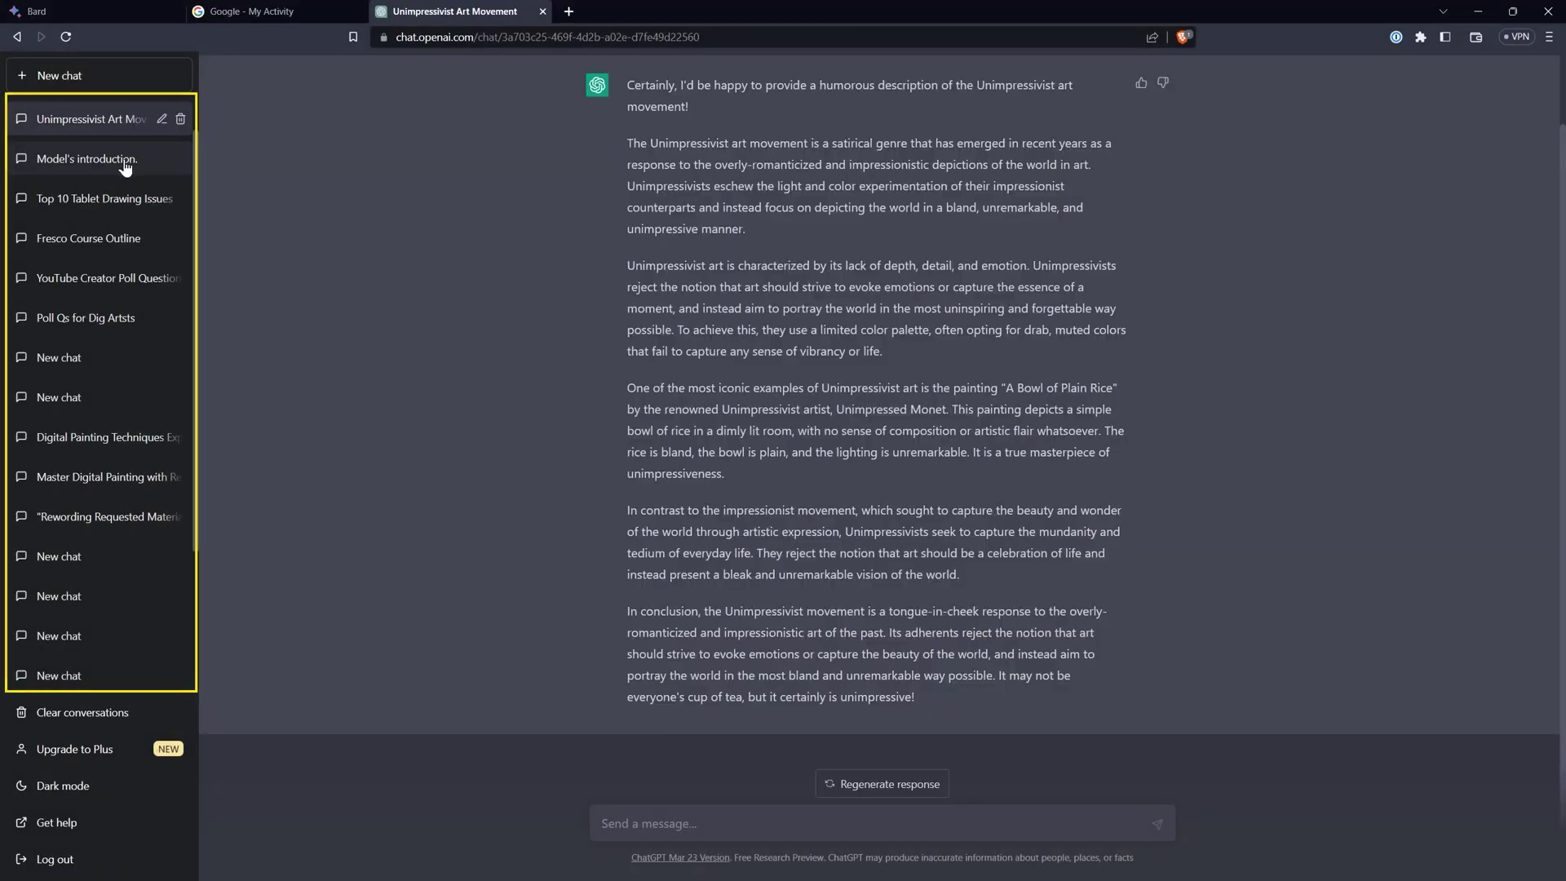
click(114, 161)
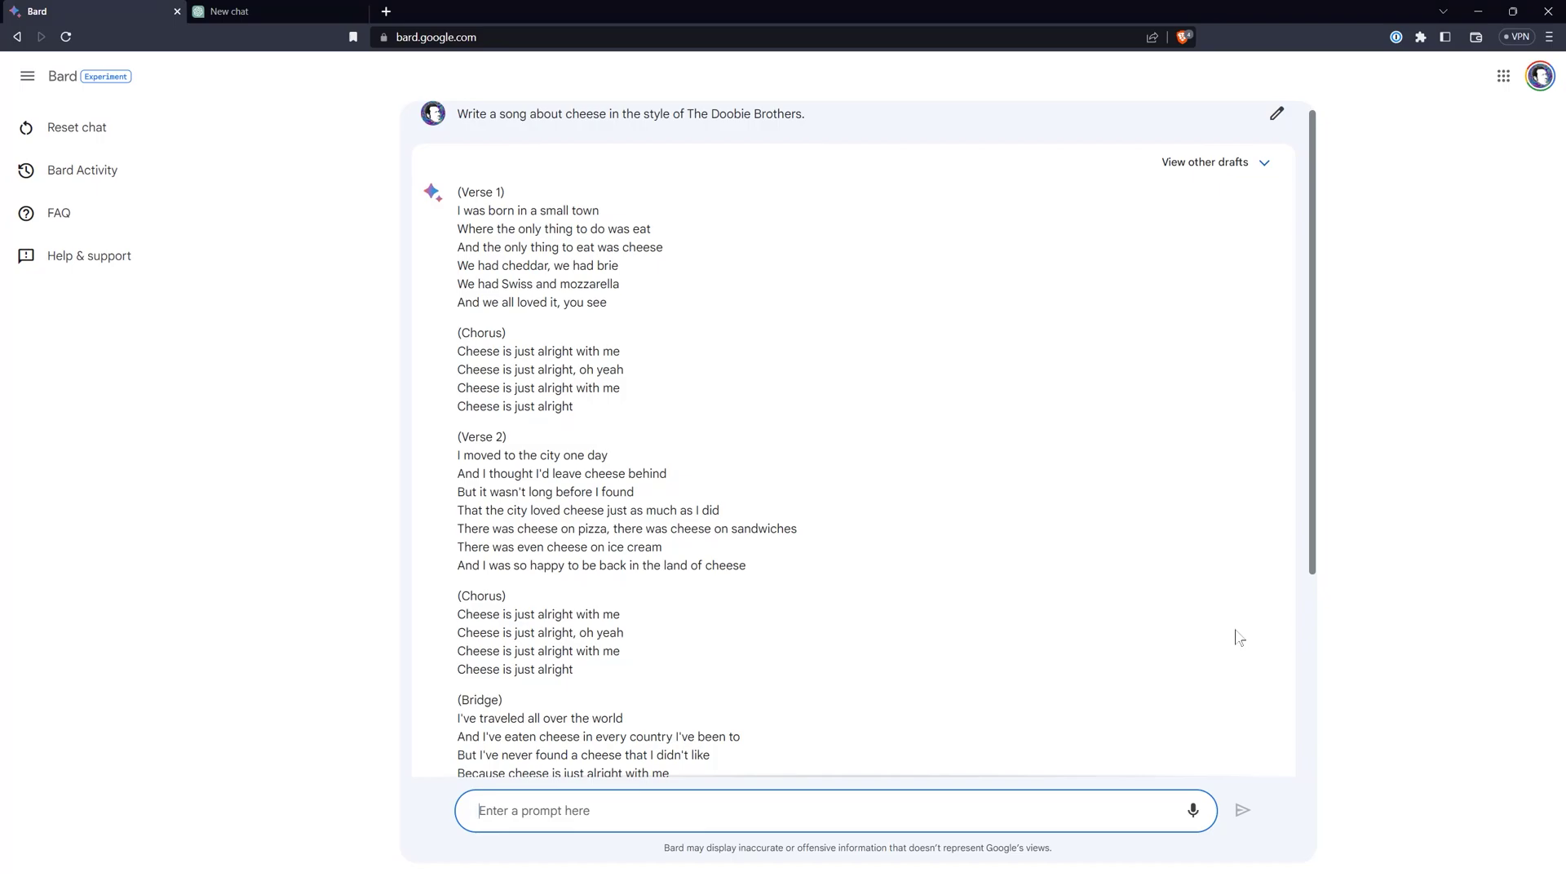
- Reply 'That's gold.' to Bard's Doobie Brothers-style cheese song
text(gold.)
key(Return)
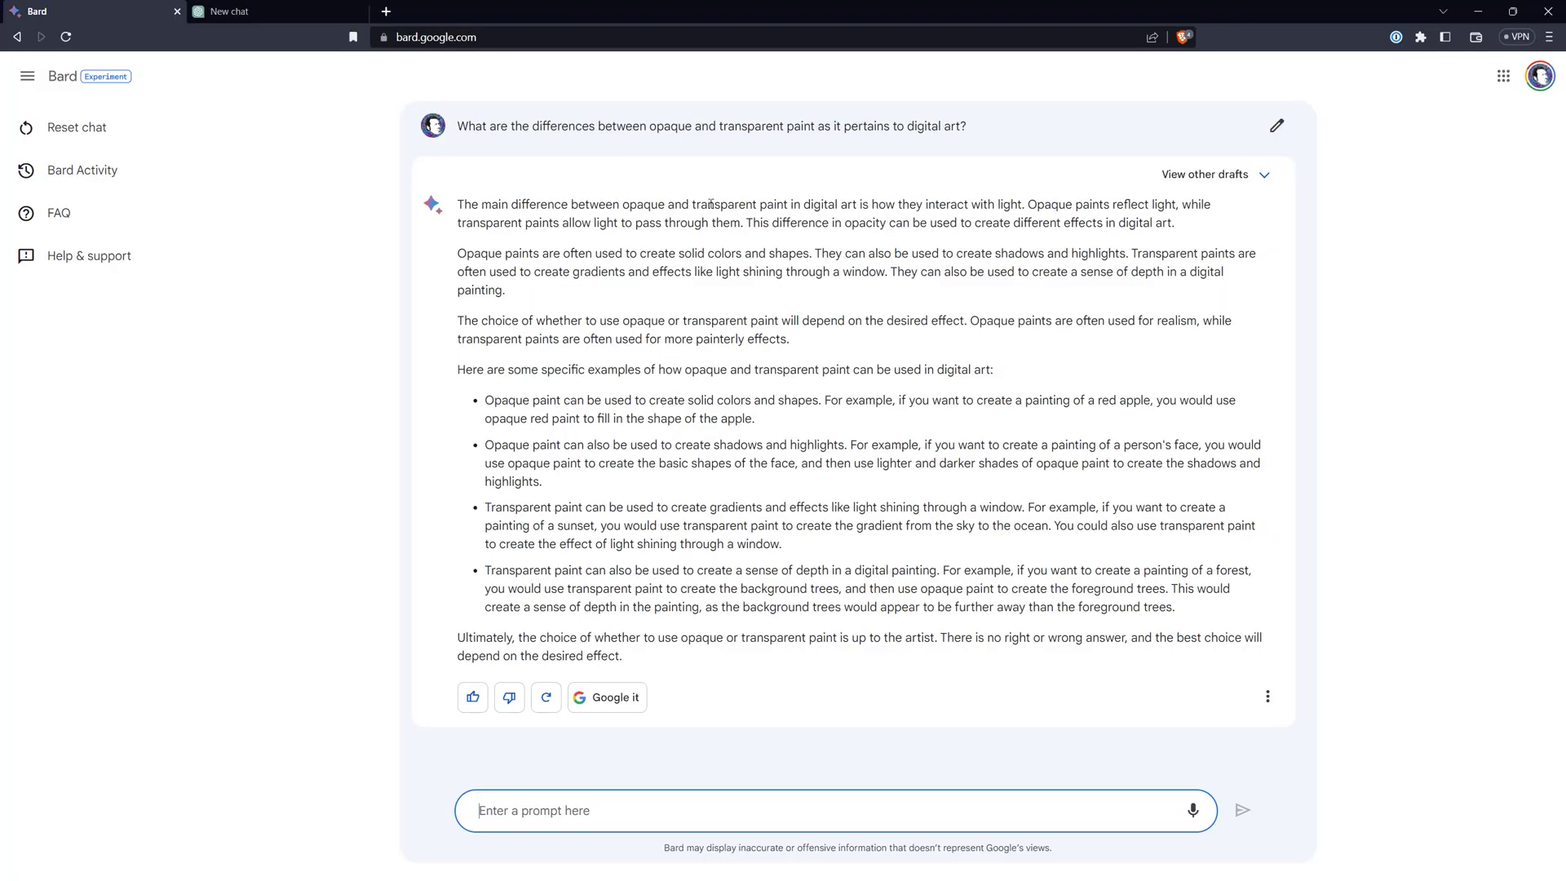
- Highlight the opening sentences of Bard's opaque-versus-transparent paint answer, then ready a new prompt
drag(459, 204, 743, 220)
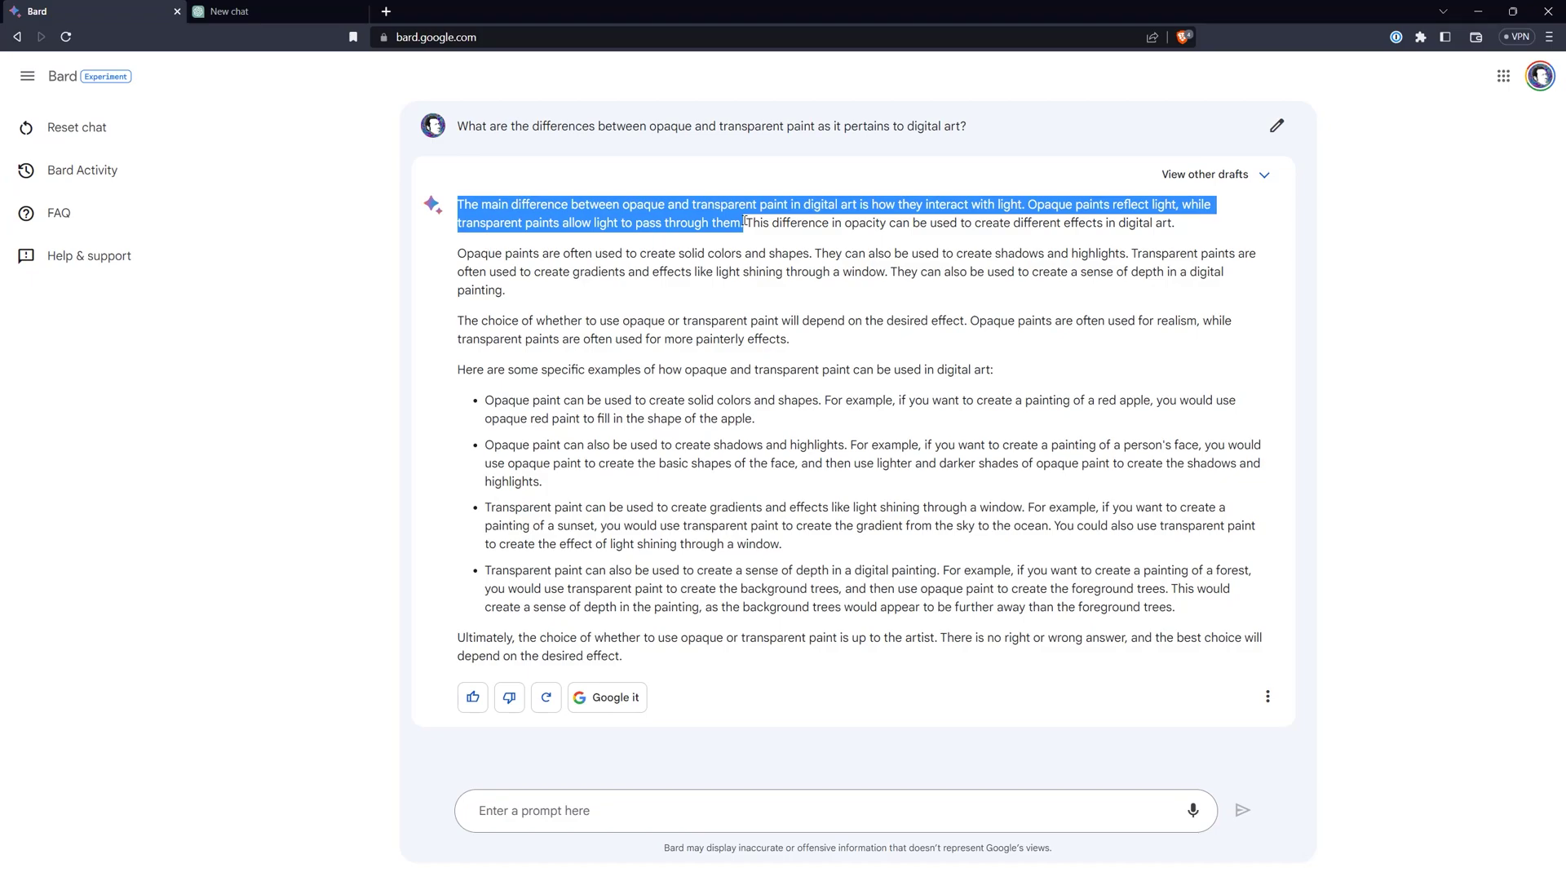
click(630, 818)
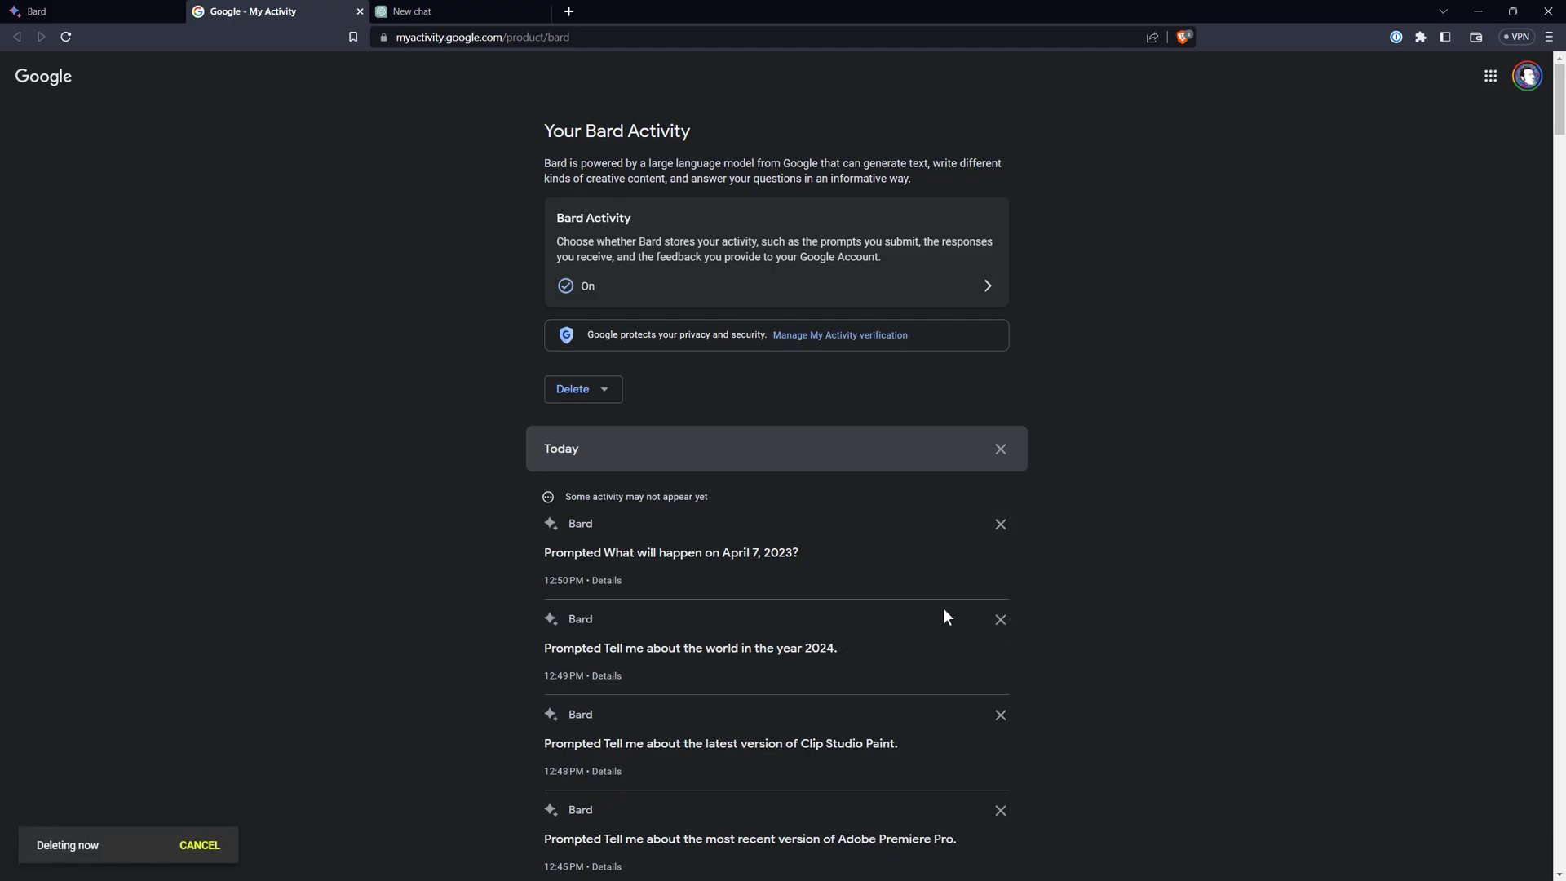
- Dismiss the deletion notice, remove the news-today prompt, and show the delete-by-time-range options
click(971, 710)
drag(1555, 113, 1556, 173)
click(1000, 297)
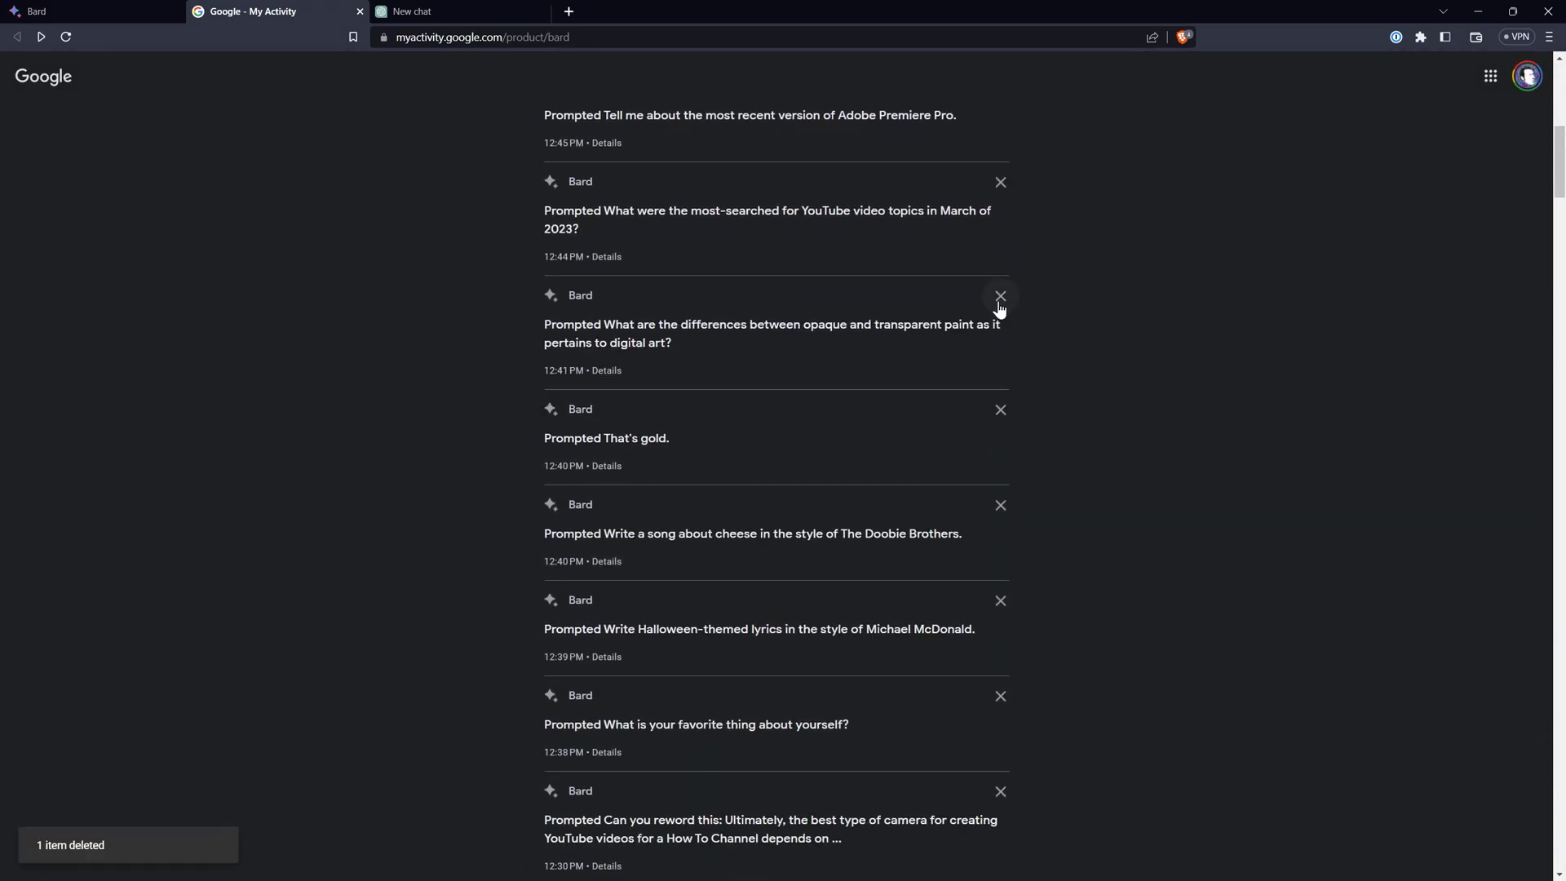
scroll(640, 281, up, 9)
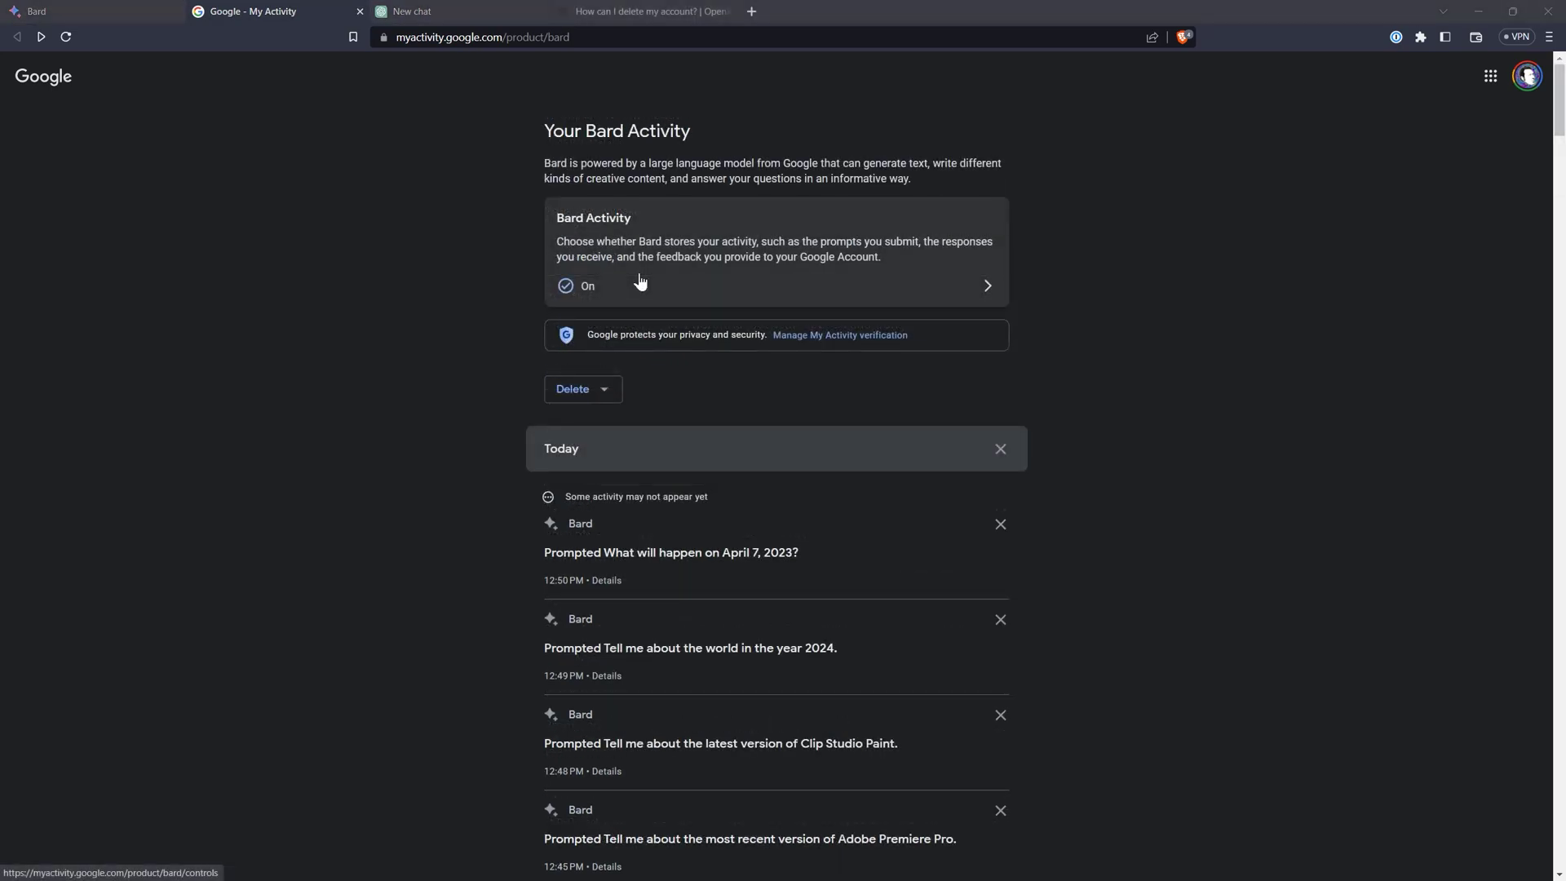
click(589, 389)
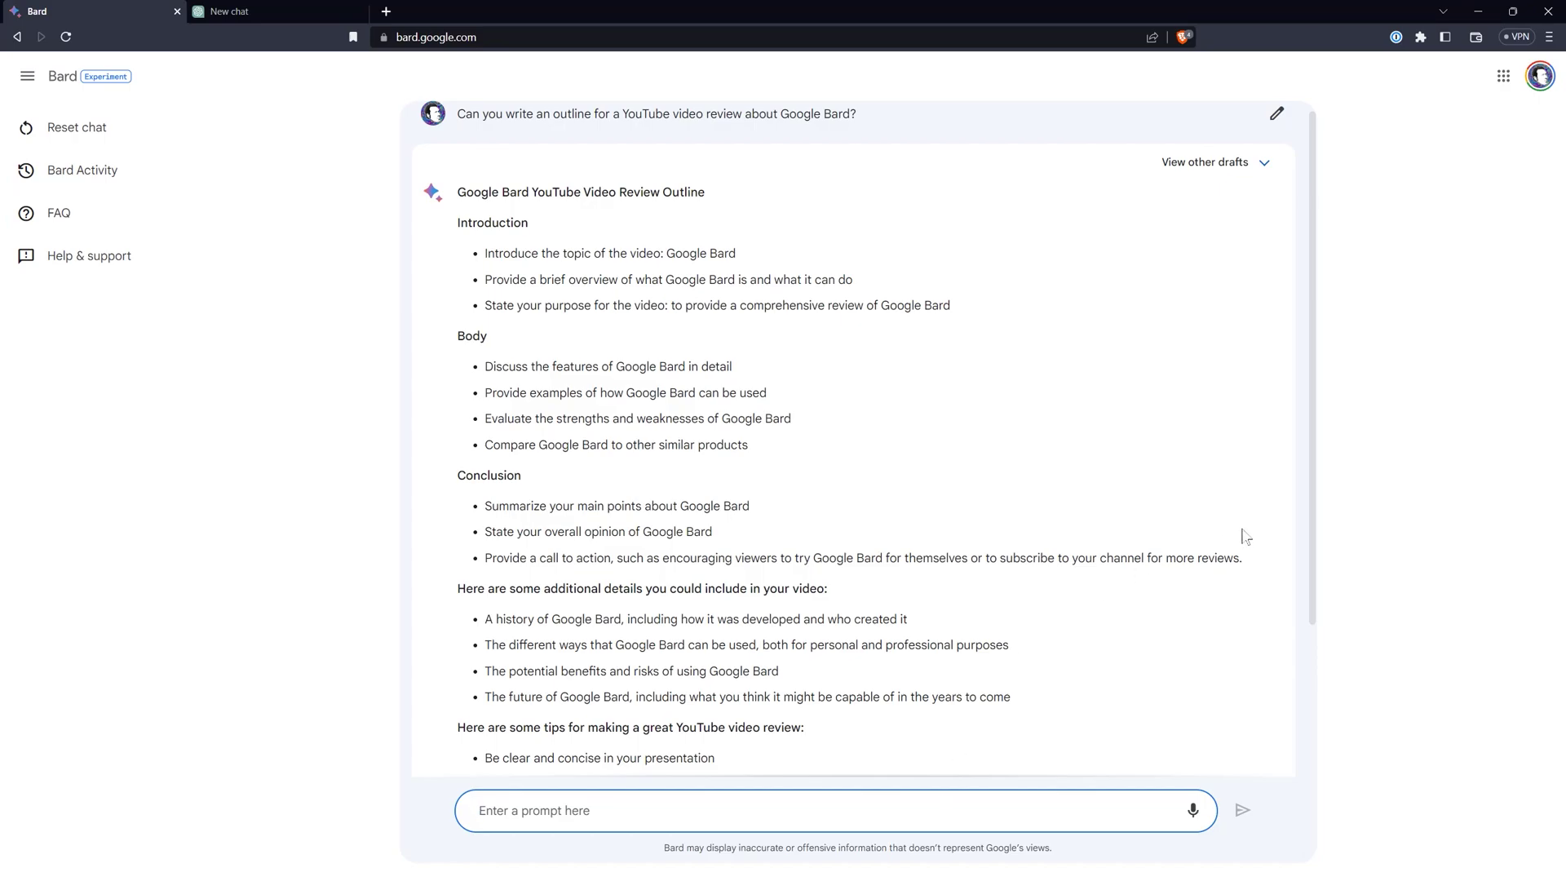
- Scroll Bard's YouTube review outline down to its closing tips ending with 'Have fun!'
scroll(1245, 537, down, 3)
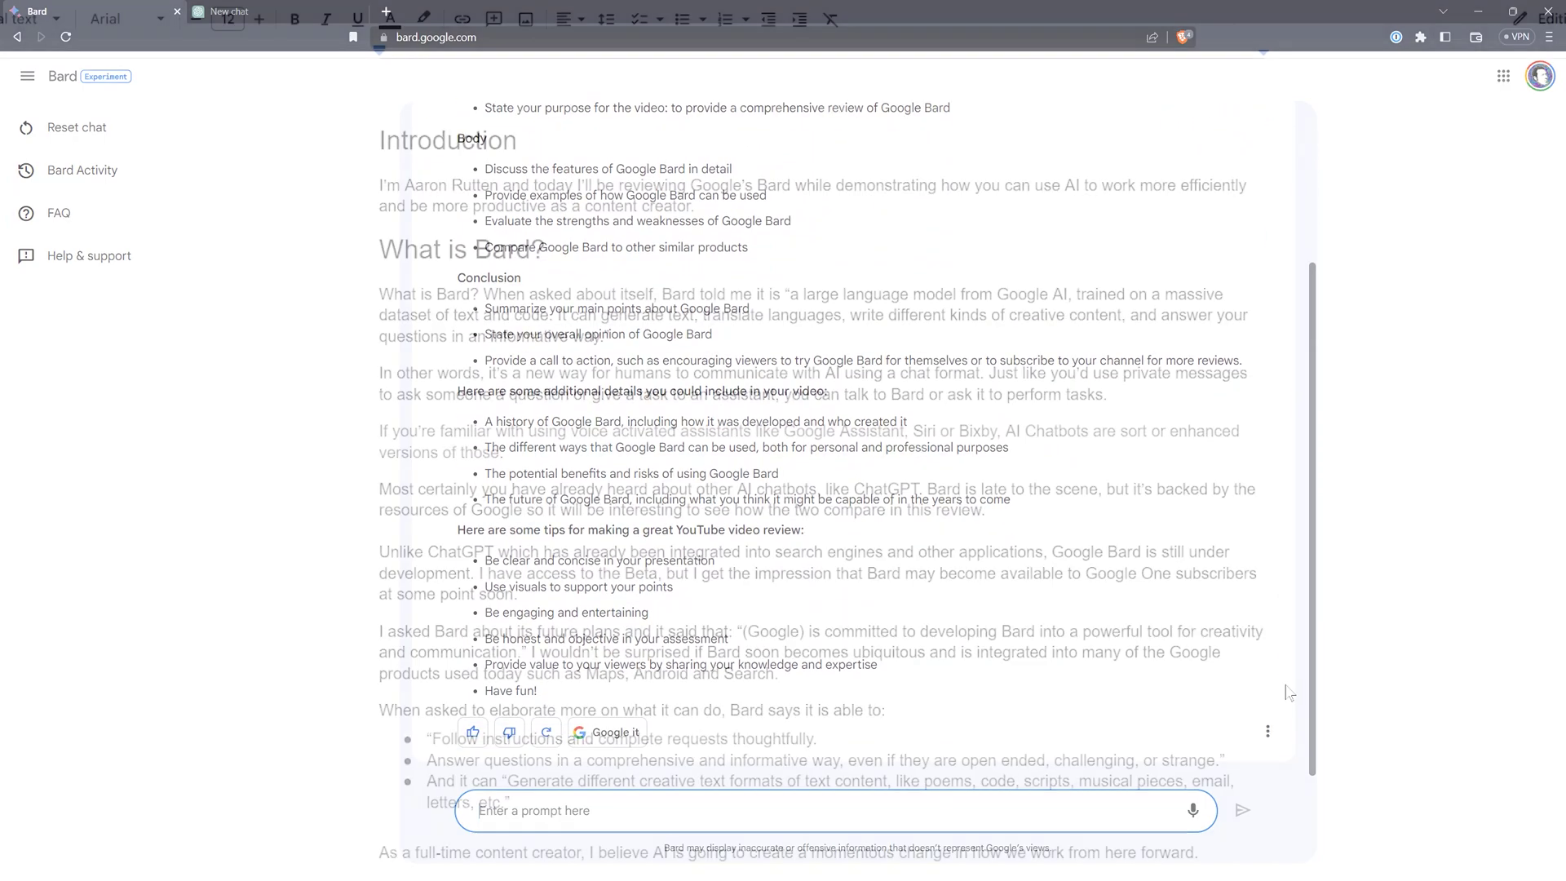
scroll(815, 457, down, 6)
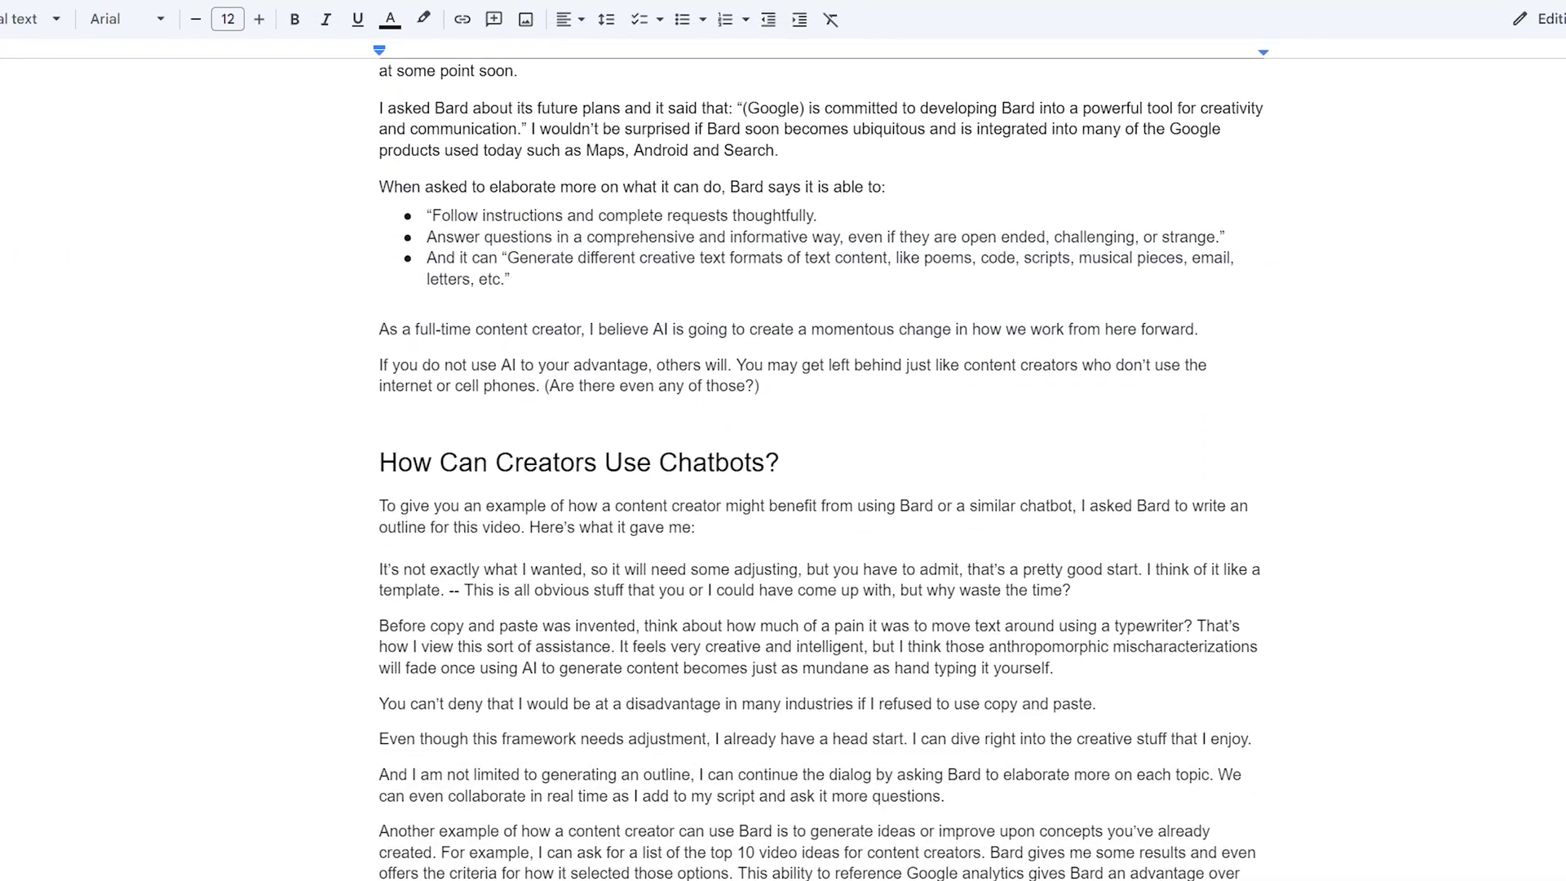
scroll(816, 457, down, 20)
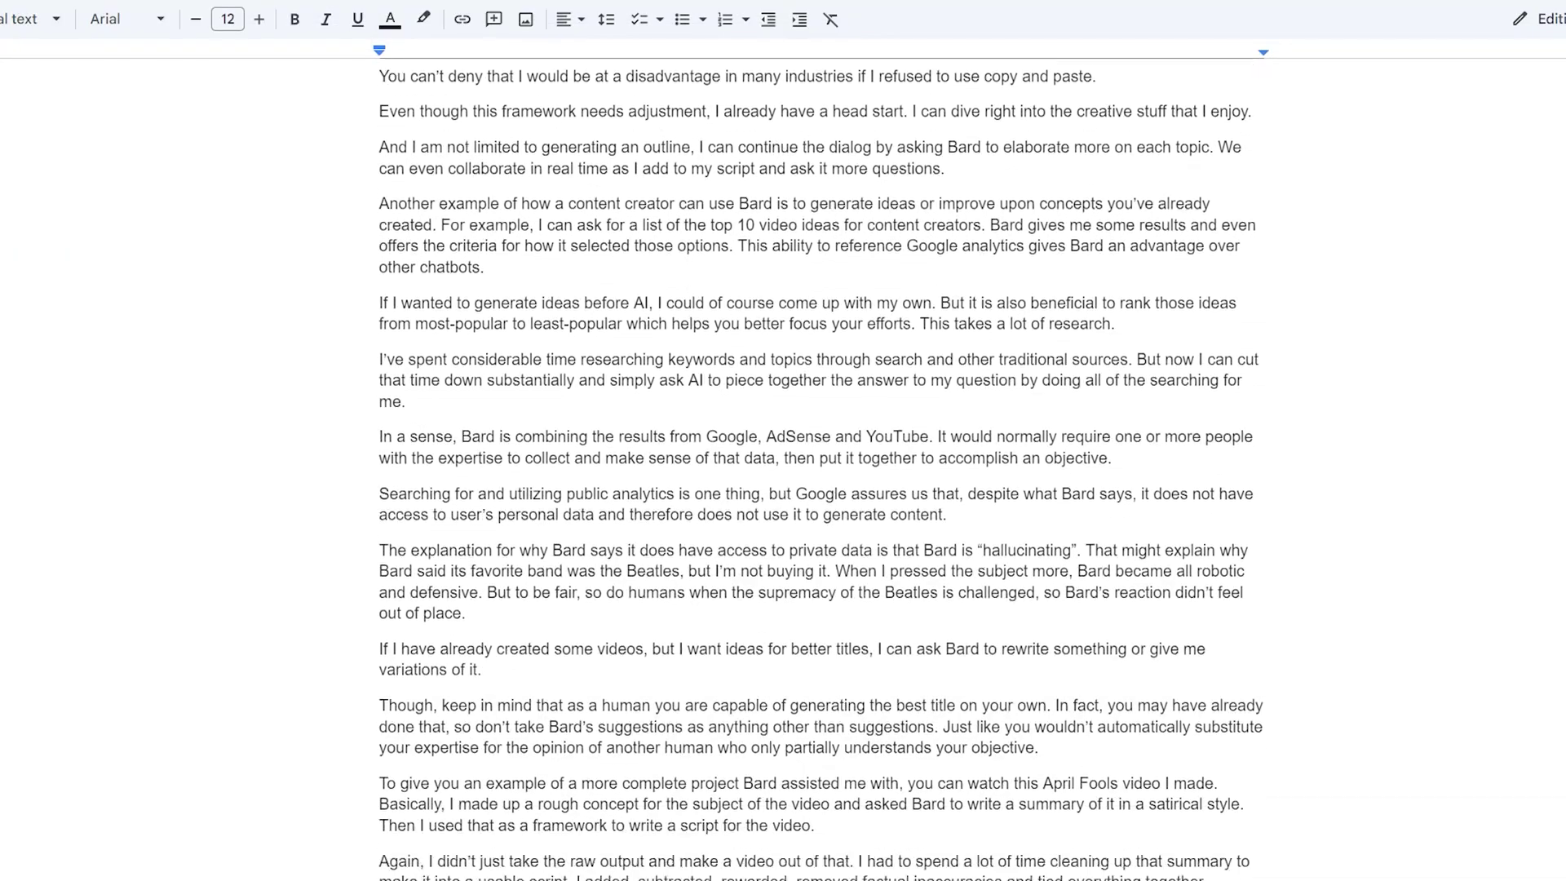
scroll(815, 457, down, 20)
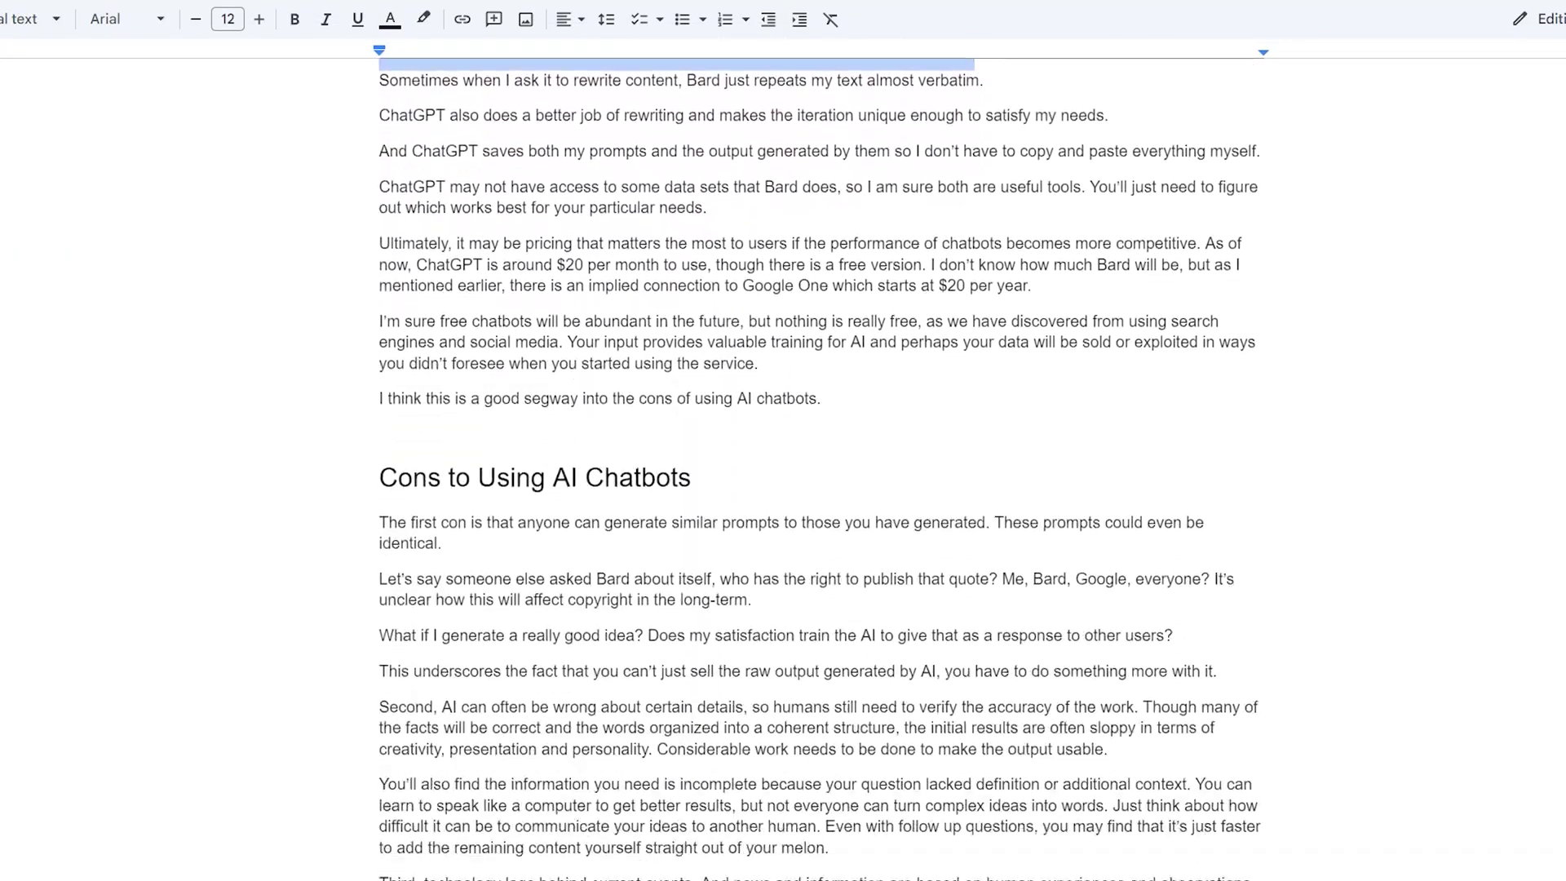
scroll(816, 456, down, 12)
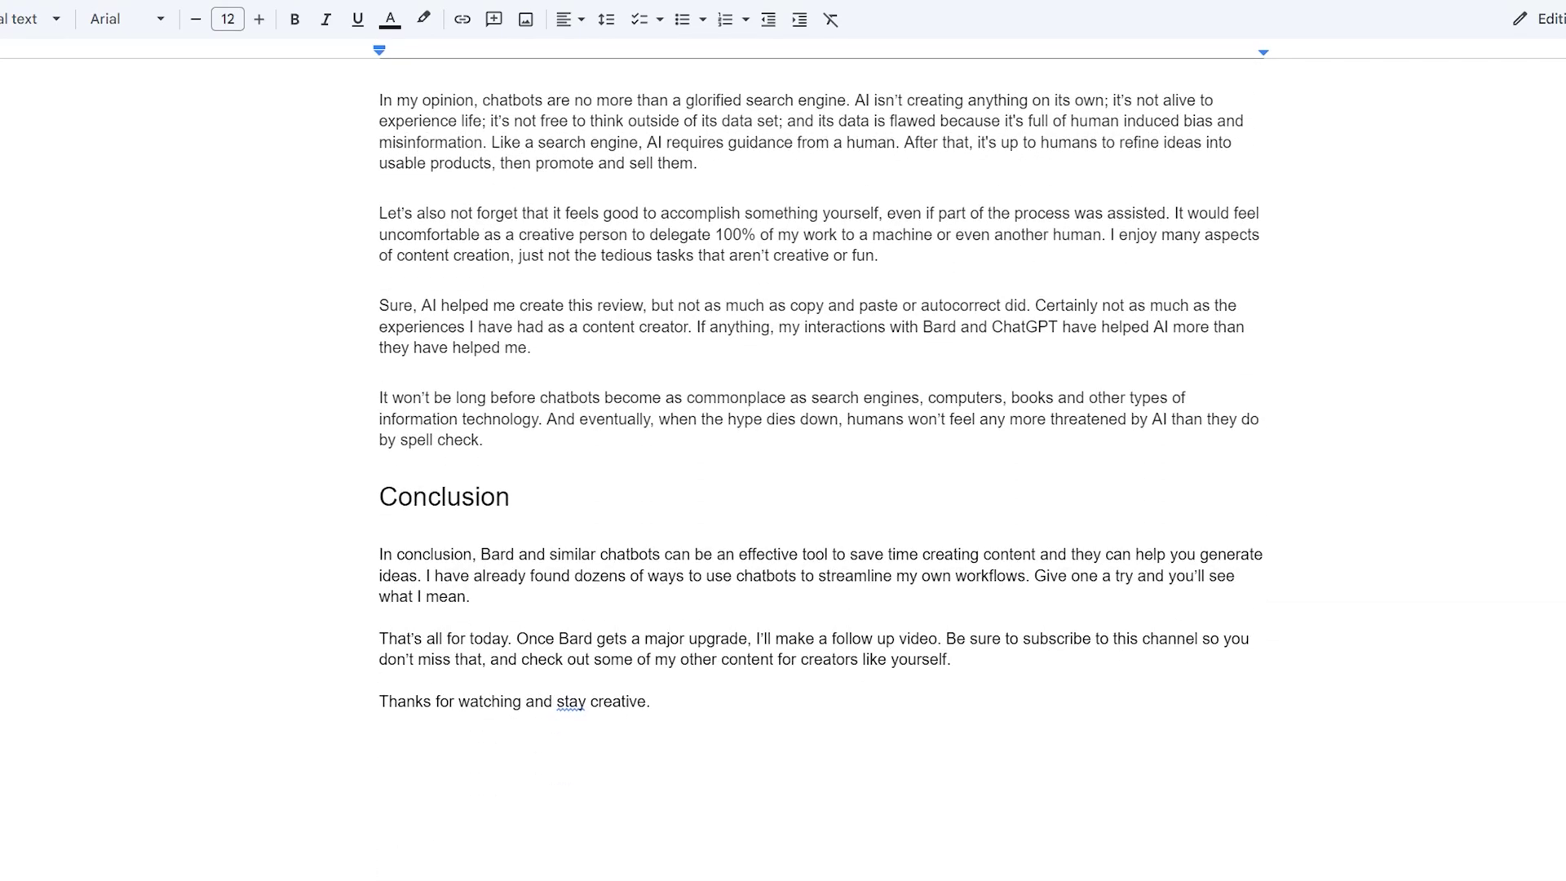
scroll(816, 457, up, 20)
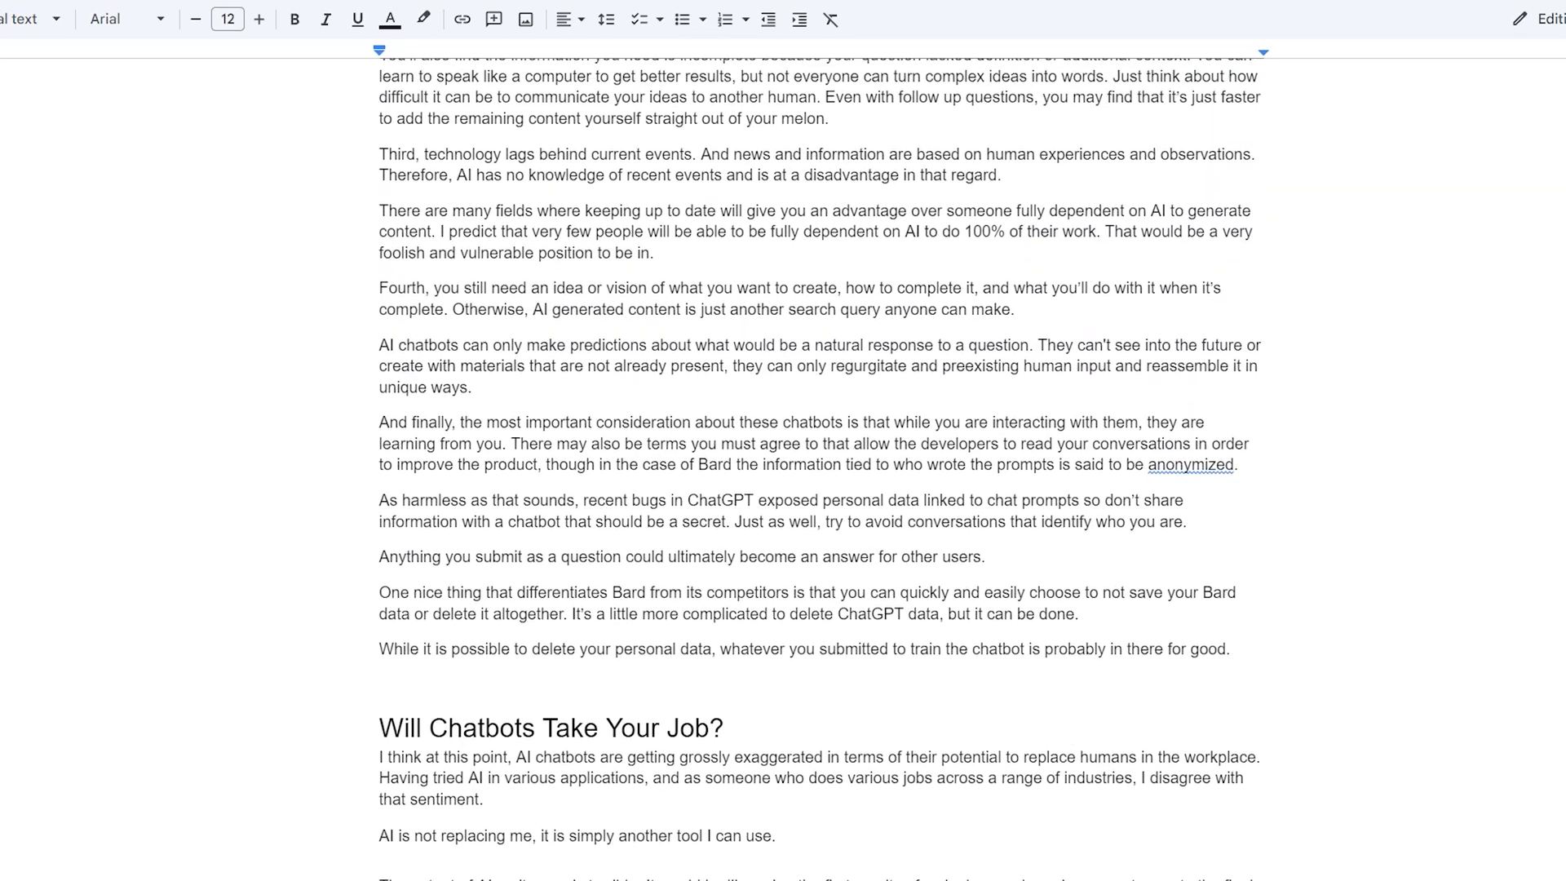
scroll(816, 457, up, 20)
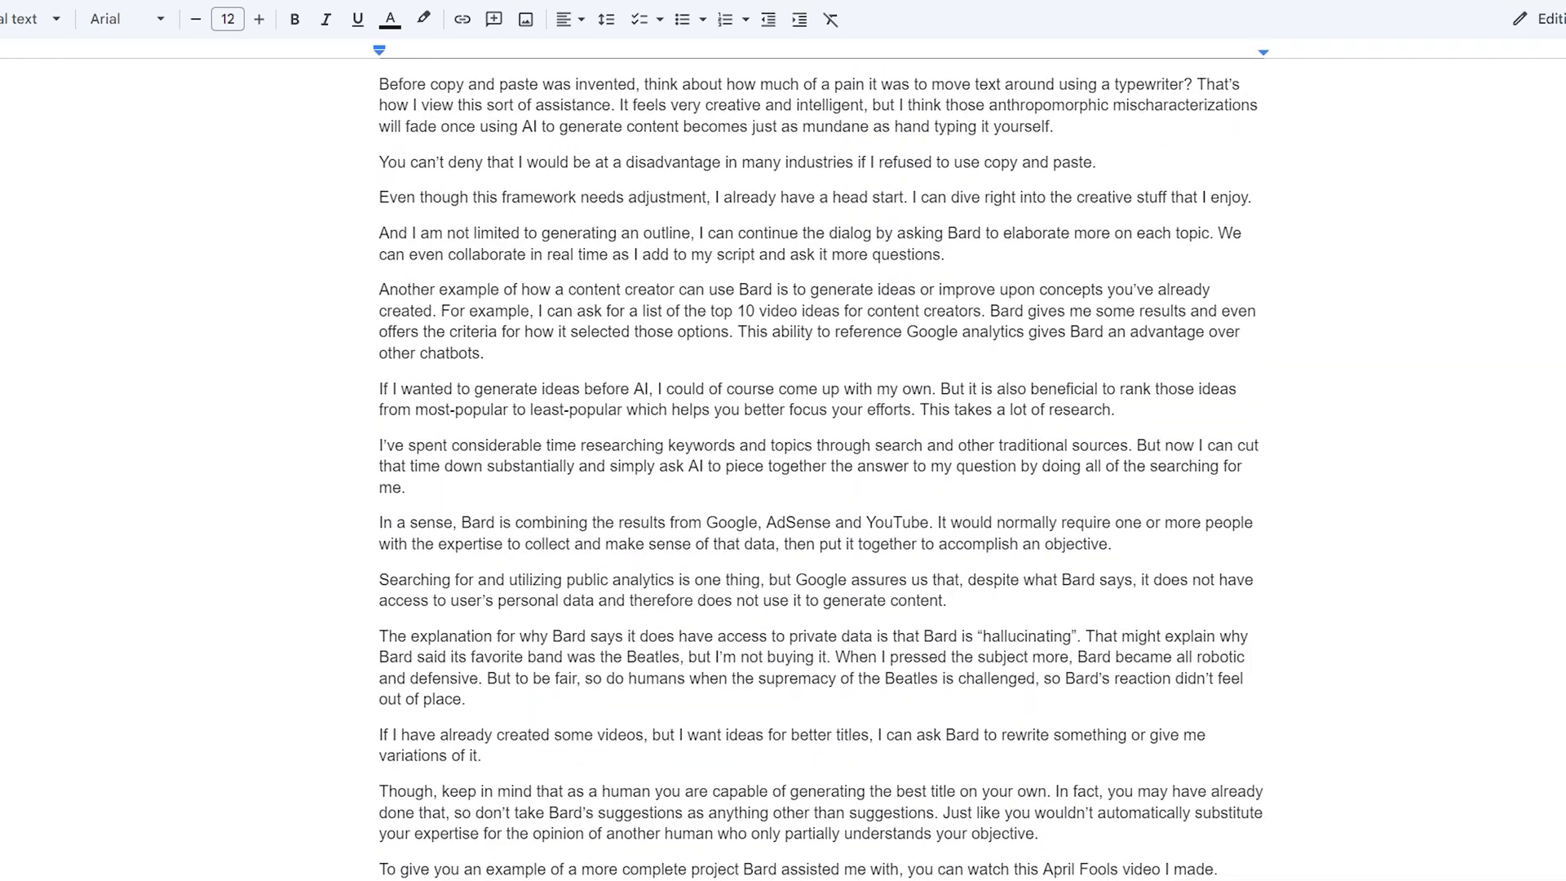